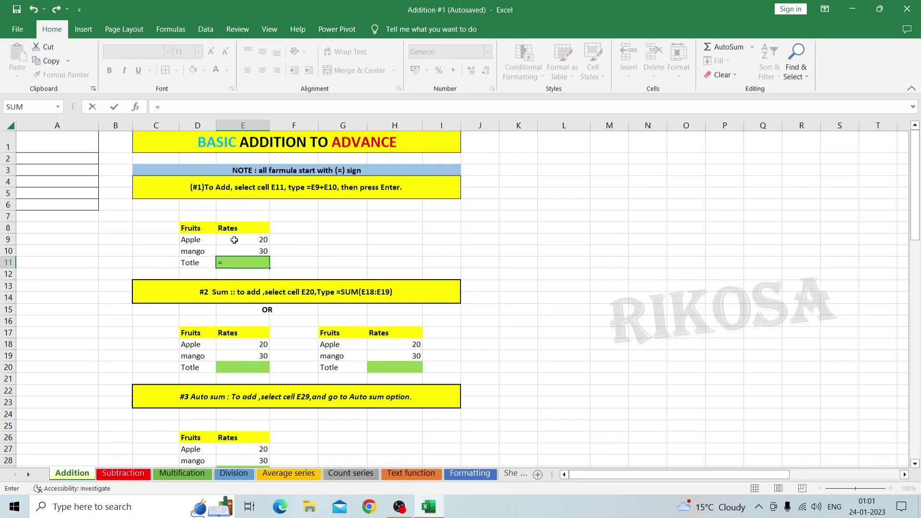
Complete the formula in total cell E11 as =E9+E10 to add the Apple and mango rates
left_click(234, 239)
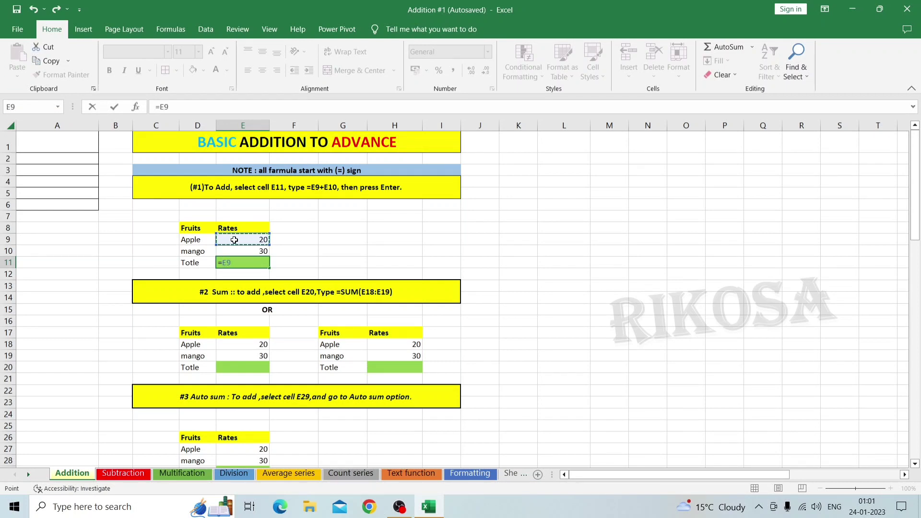
type("+")
left_click(241, 251)
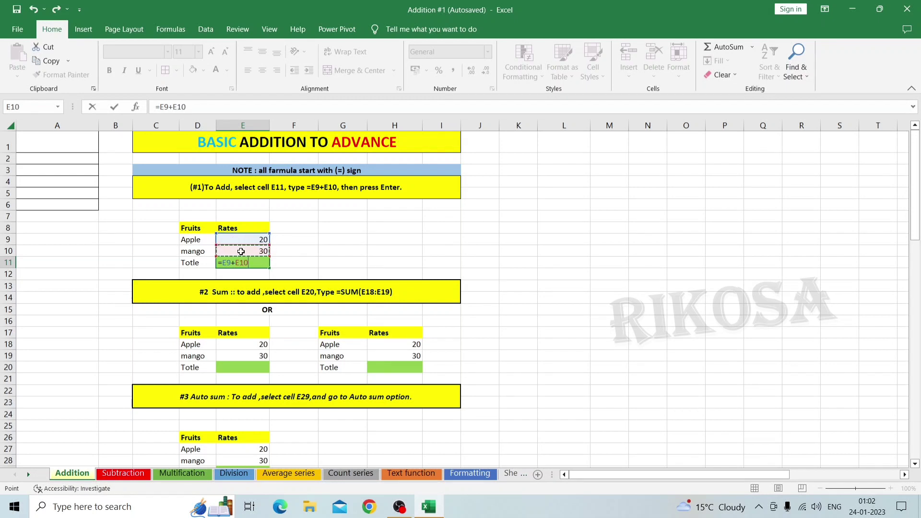
type(")")
key("Return")
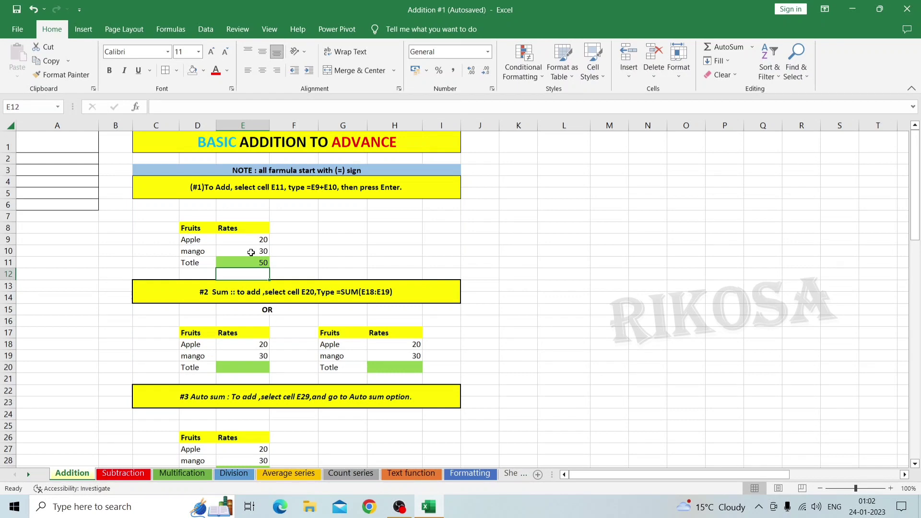
Total the Apple and mango rates in cell E20 with the formula =SUM(E18:E19)
scroll(251, 252, "down", 3)
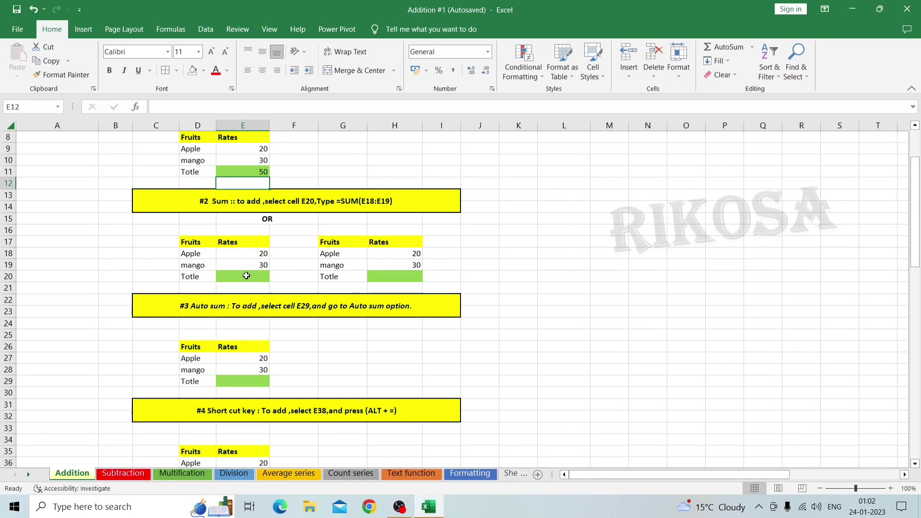
left_click(246, 276)
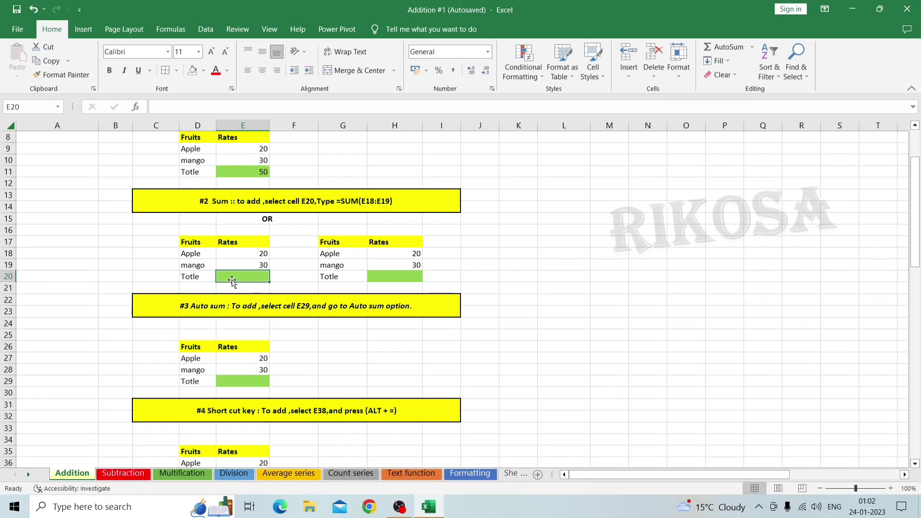
type("=")
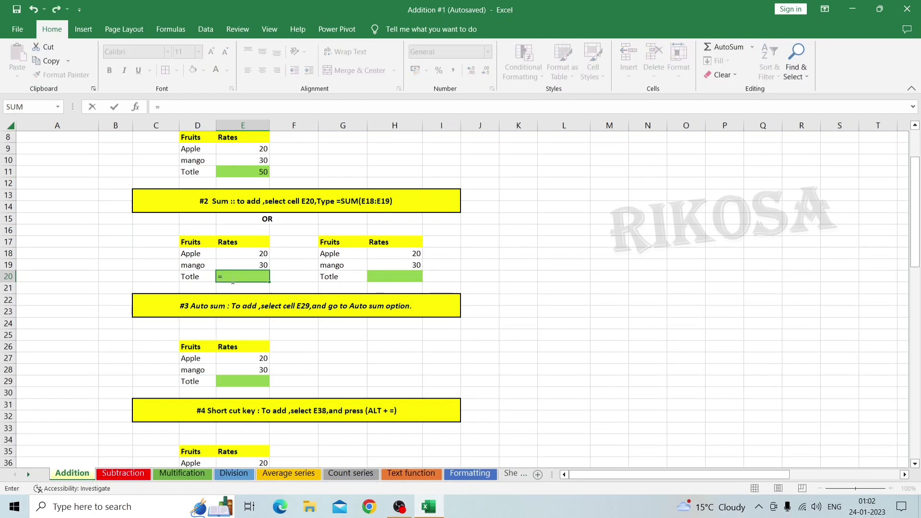
type("sum")
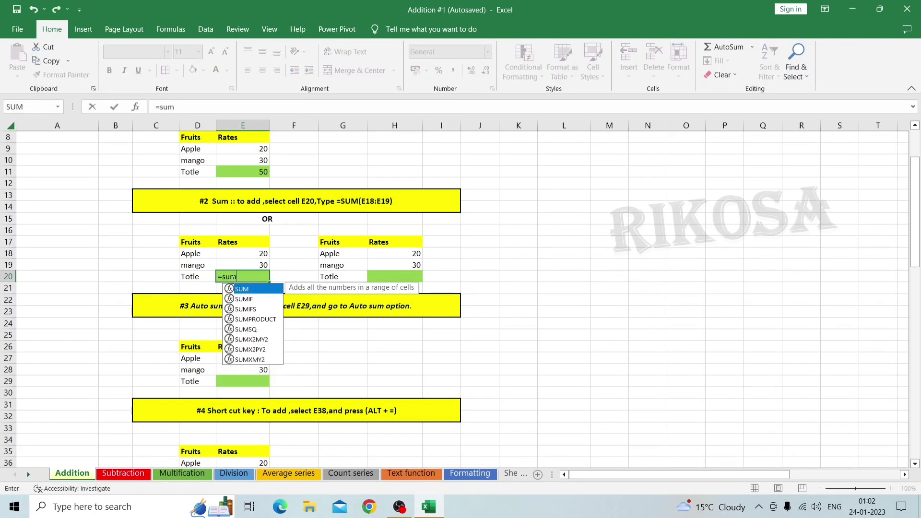
double_click(245, 289)
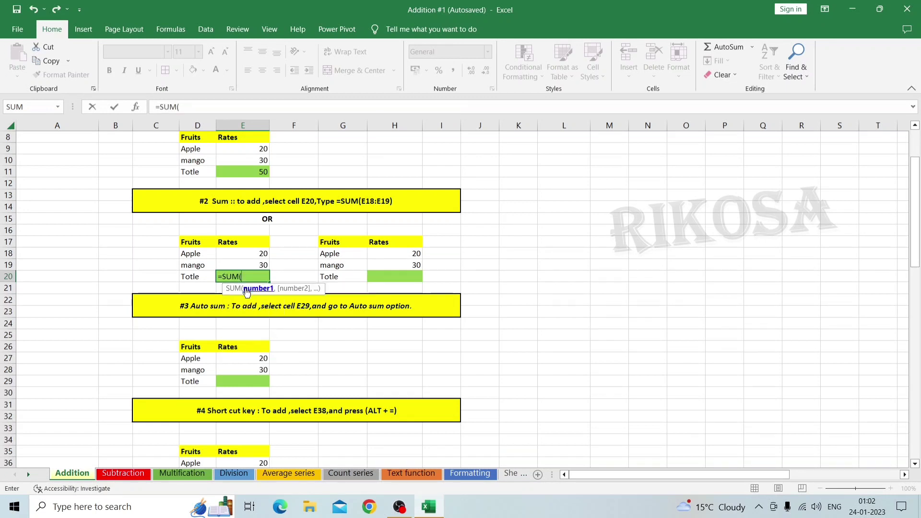
left_click(249, 256)
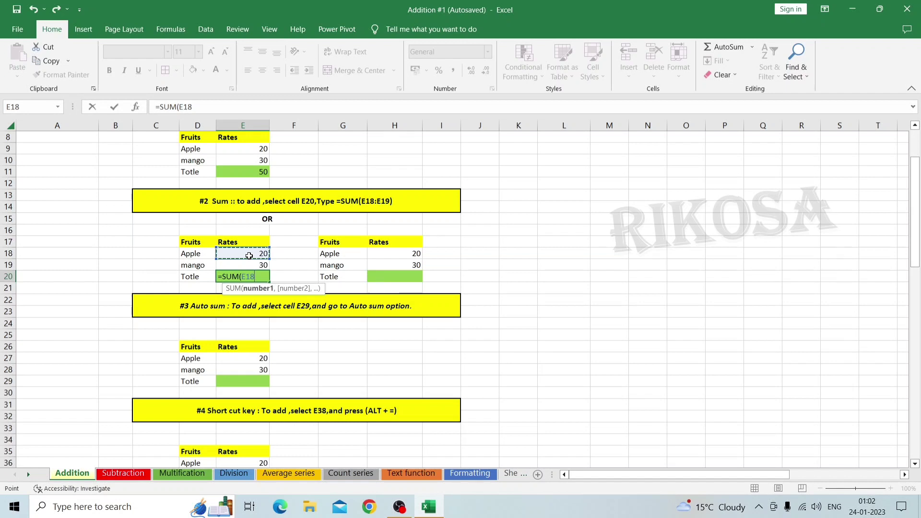
key("shift+Down")
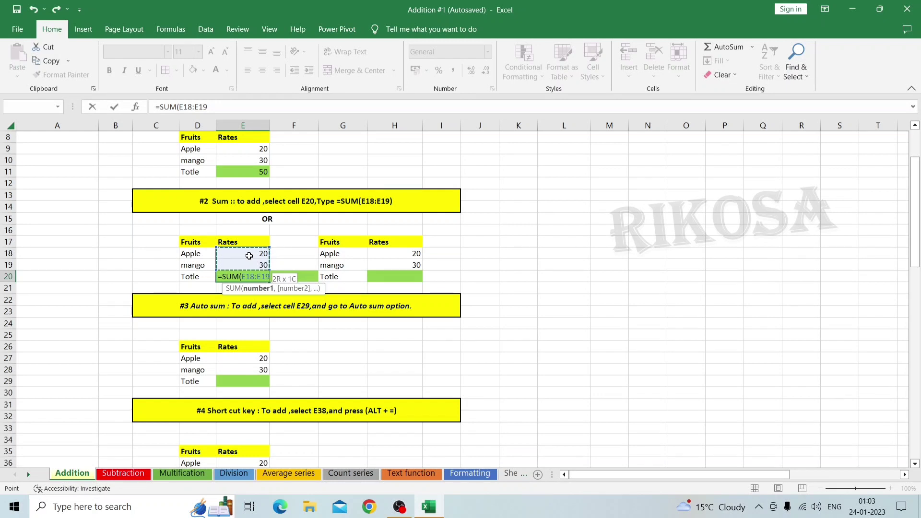
key("Return")
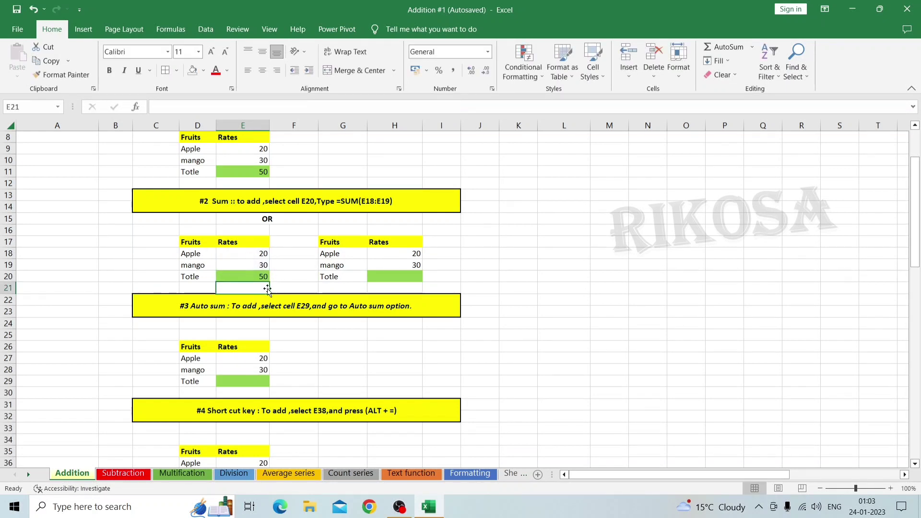
Total the second fruit table's rates in cell H20 with a SUM formula over H18:H19
left_click(391, 277)
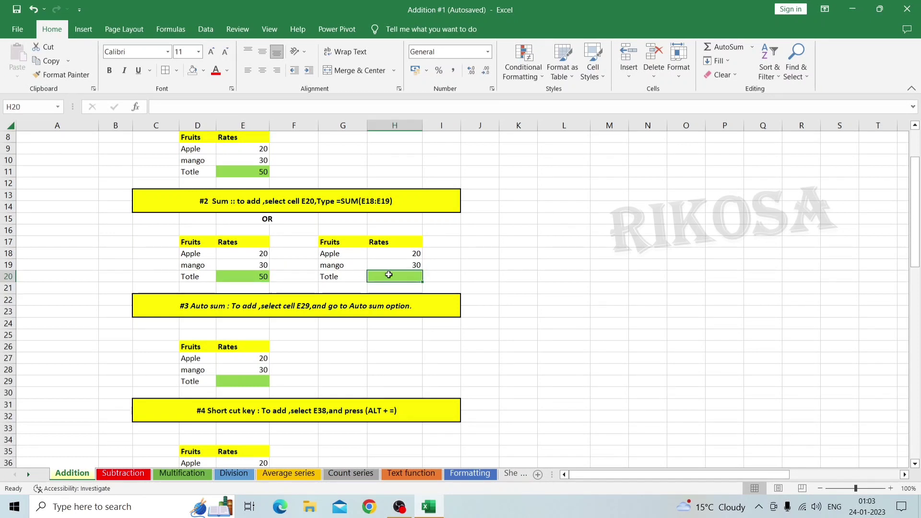
left_click(249, 278)
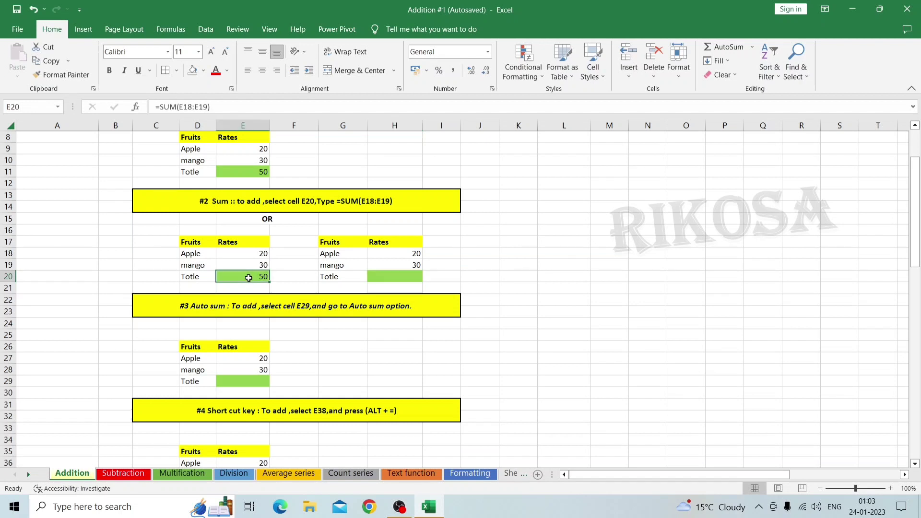
left_click(397, 277)
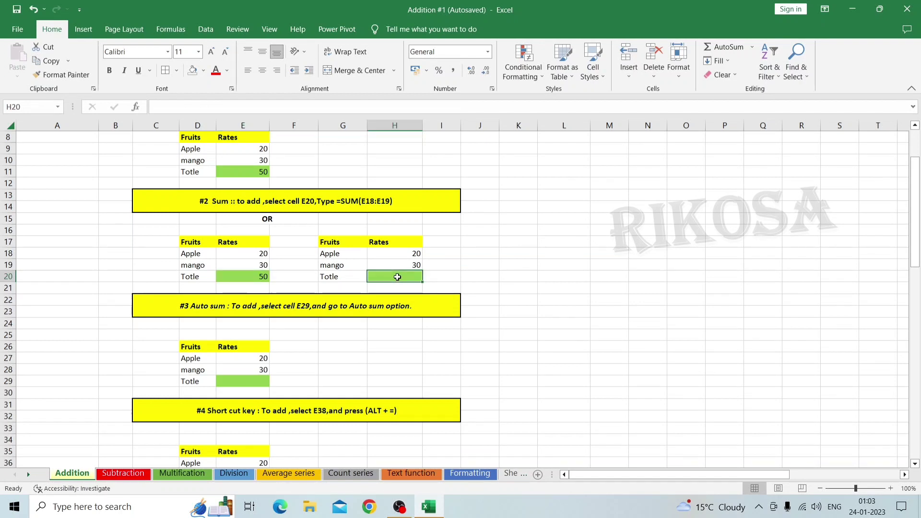
type("=sum")
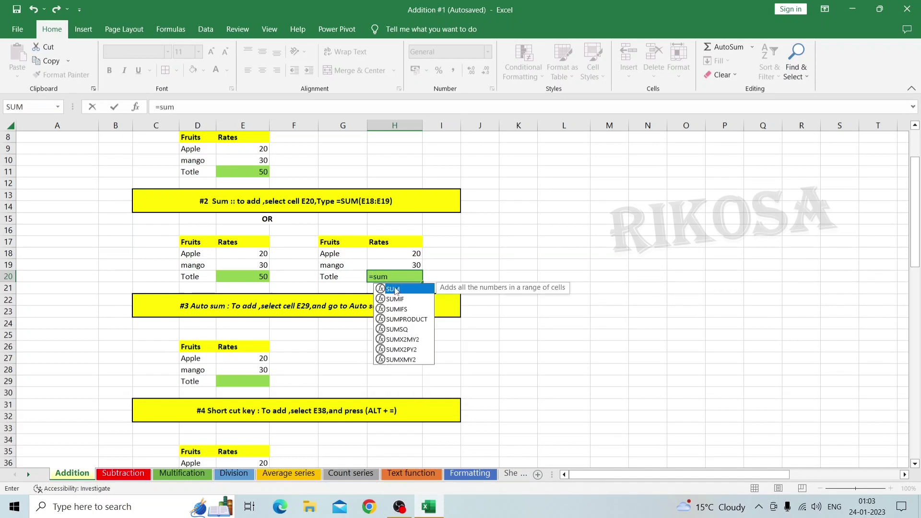
double_click(395, 289)
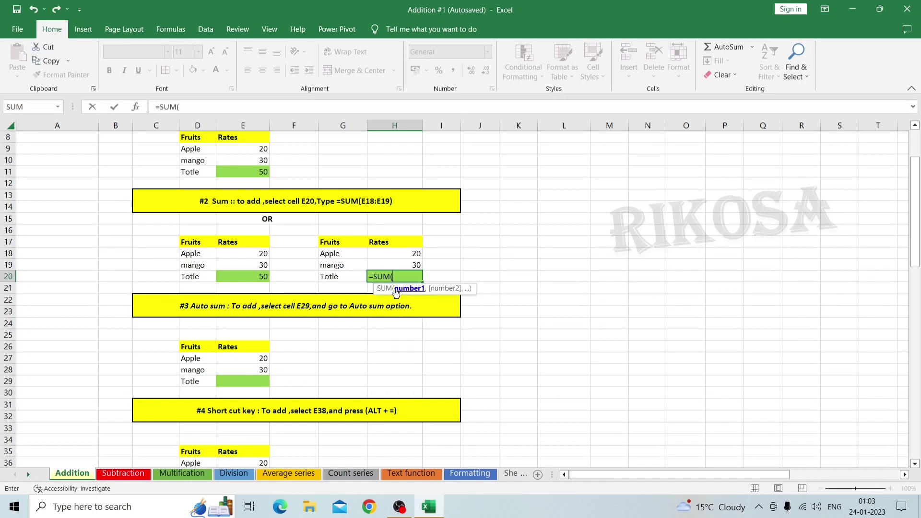
left_click(403, 255)
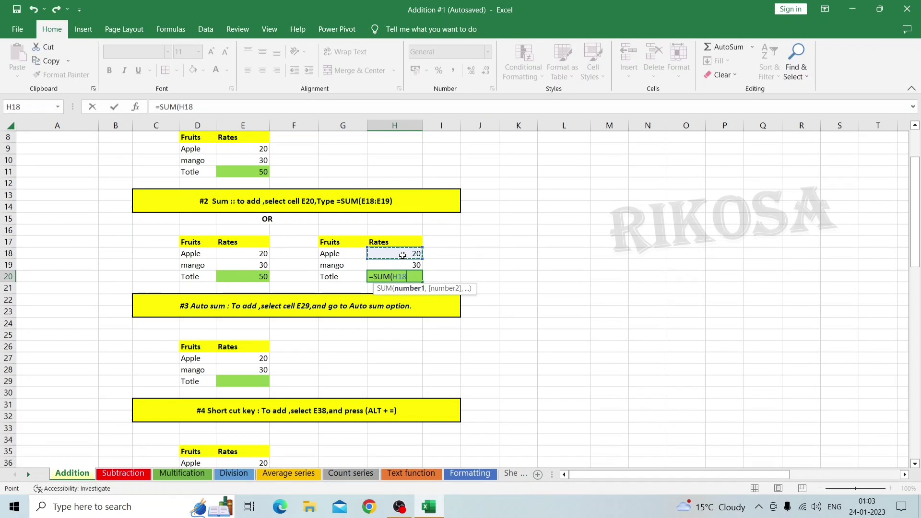
key("shift+Down")
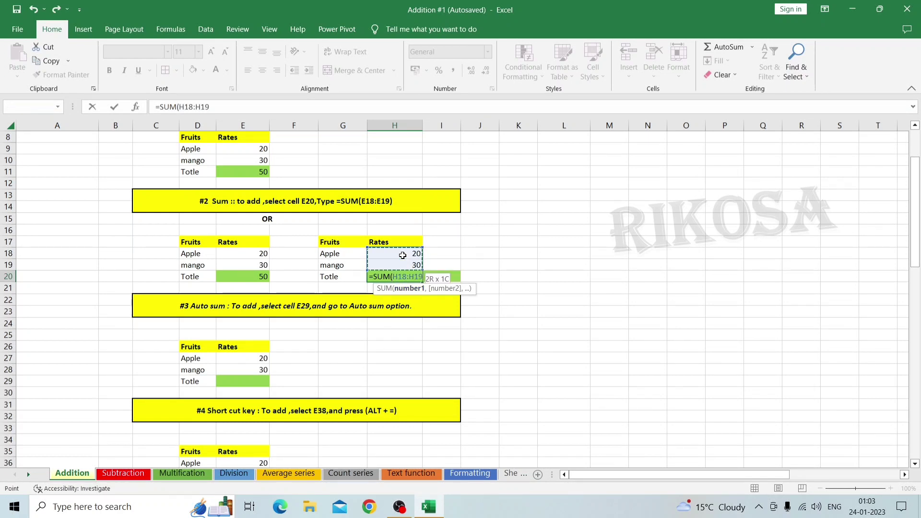
key("Return")
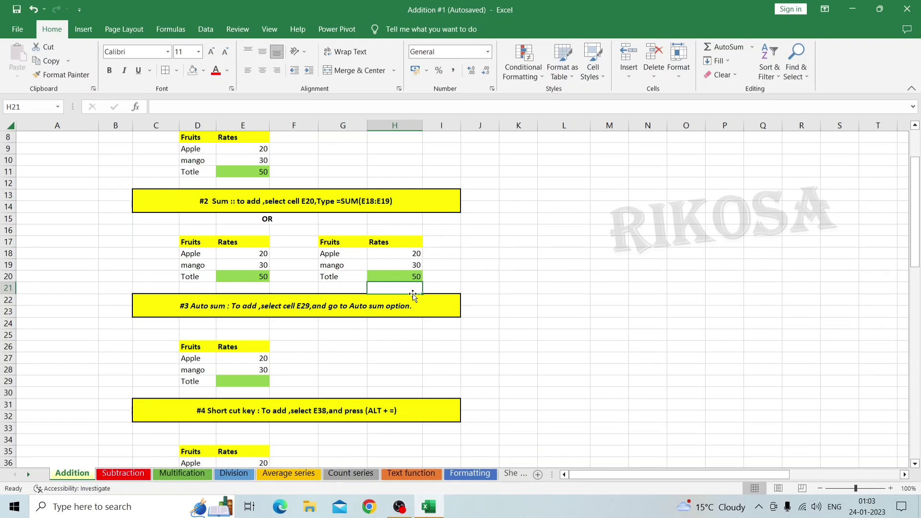
Use AutoSum in cell E29 to total the rates in E27:E28
scroll(413, 296, "down", 1)
scroll(413, 296, "down", 4)
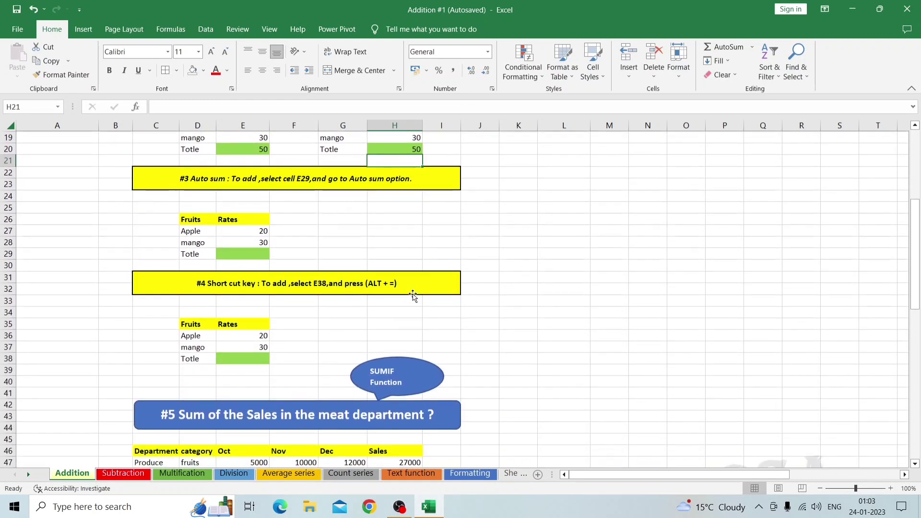
scroll(413, 296, "down", 1)
scroll(413, 296, "up", 2)
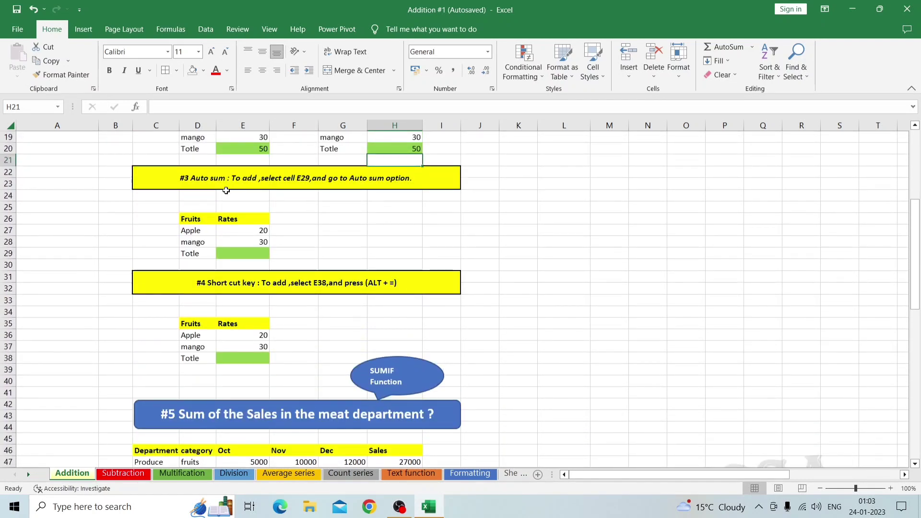
left_click(244, 253)
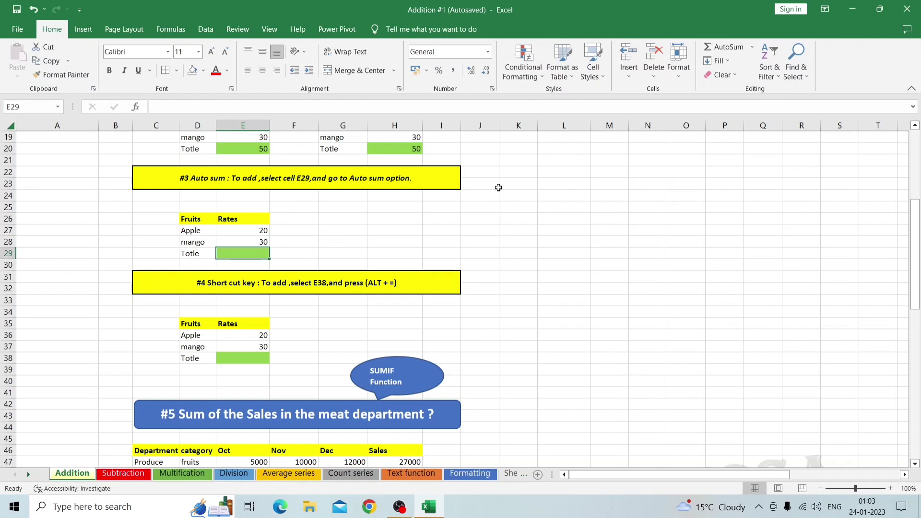
left_click(722, 46)
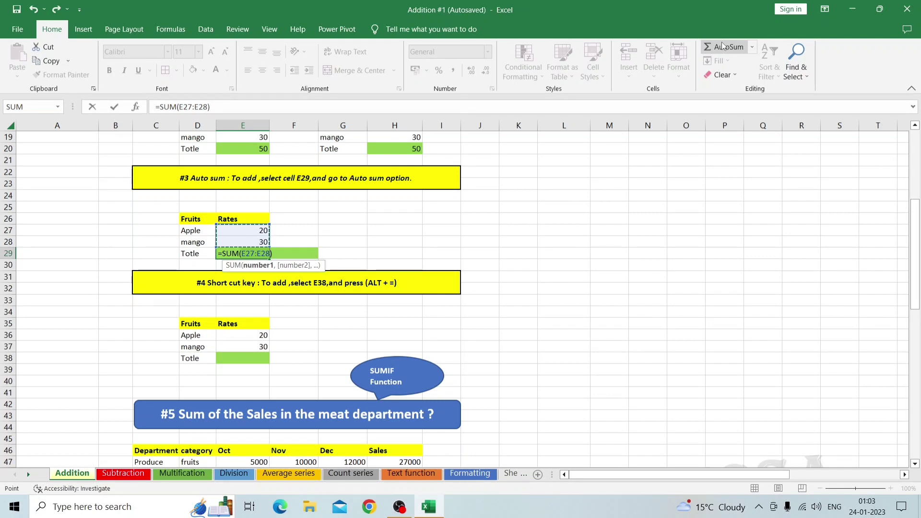
key("Return")
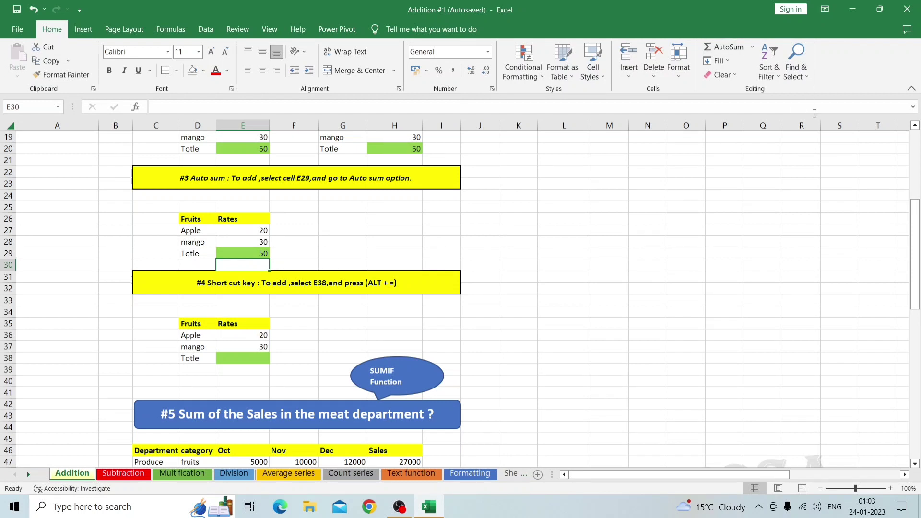
Insert an automatic sum of E36:E37 in cell E38 of the section #4 fruit table
left_click(232, 358)
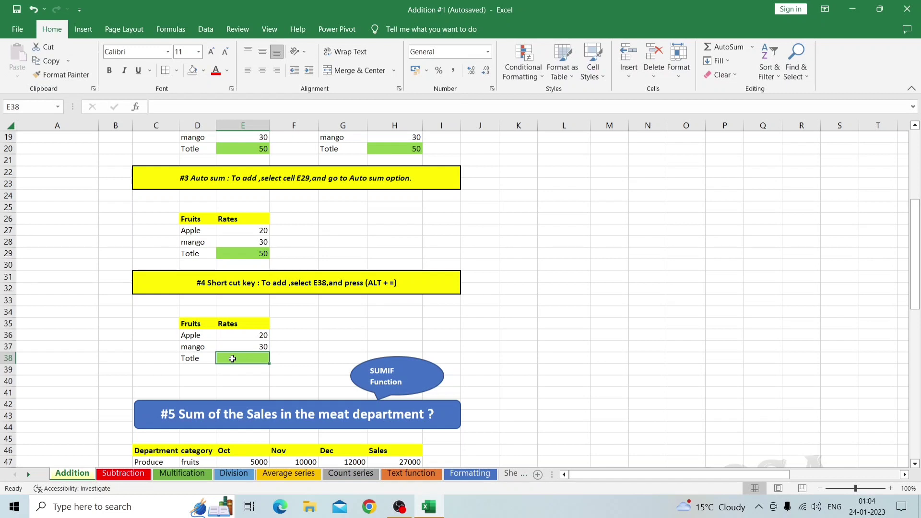
key("alt+equal")
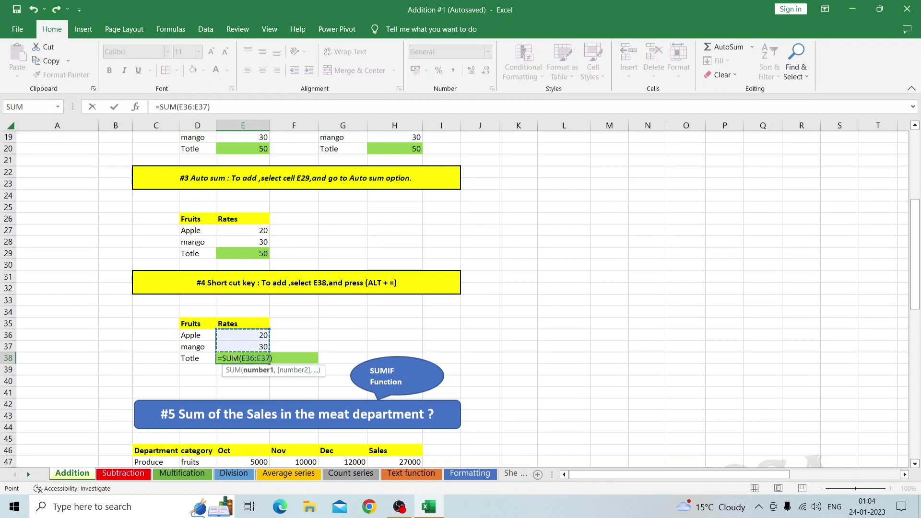
key("Return")
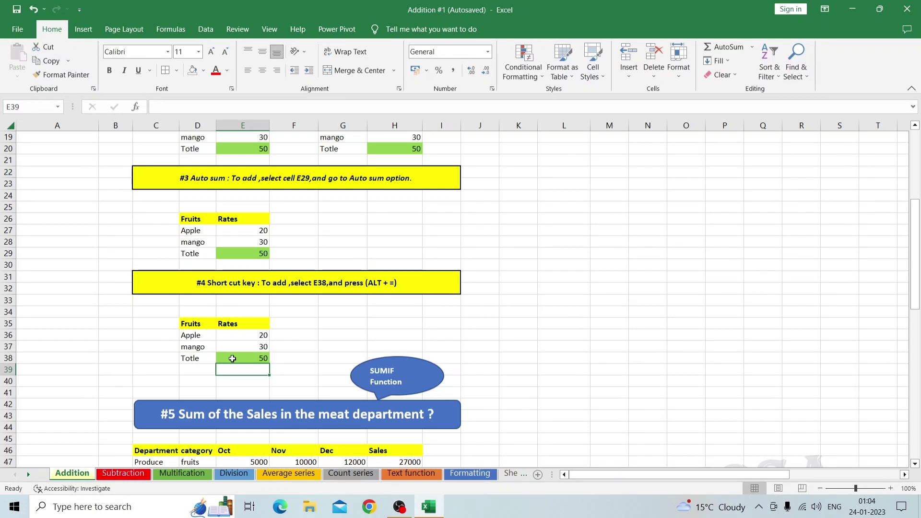
Begin a SUMIF formula in cell H60 of the meat department section, using the whole sales table C46:H58 as the range
scroll(305, 327, "down", 4)
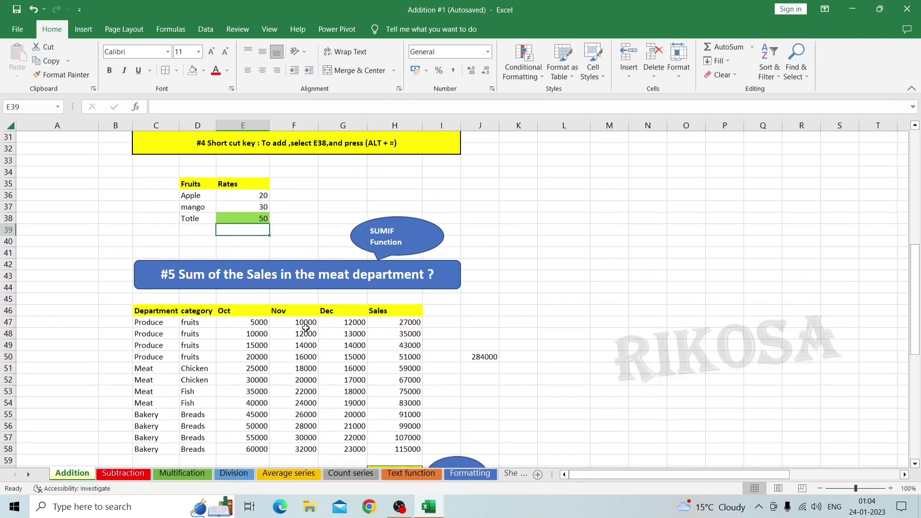
scroll(306, 328, "down", 2)
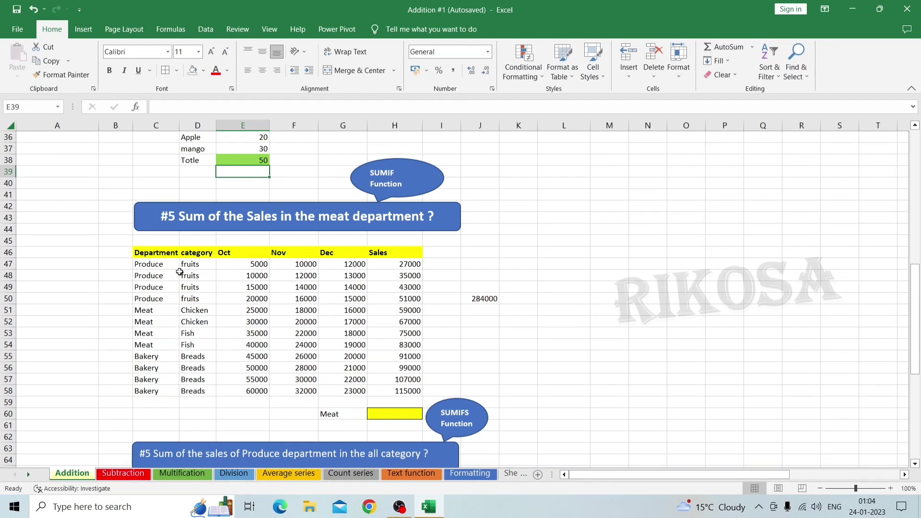
left_click(387, 415)
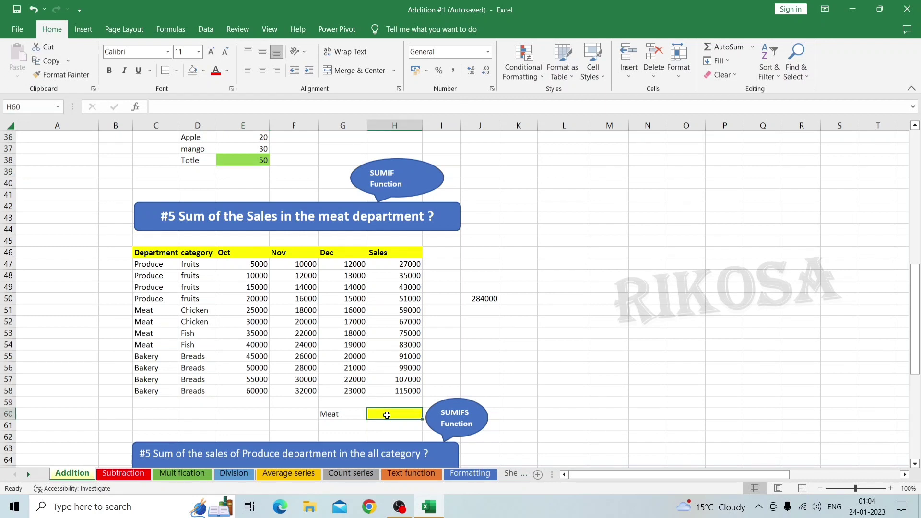
type("=")
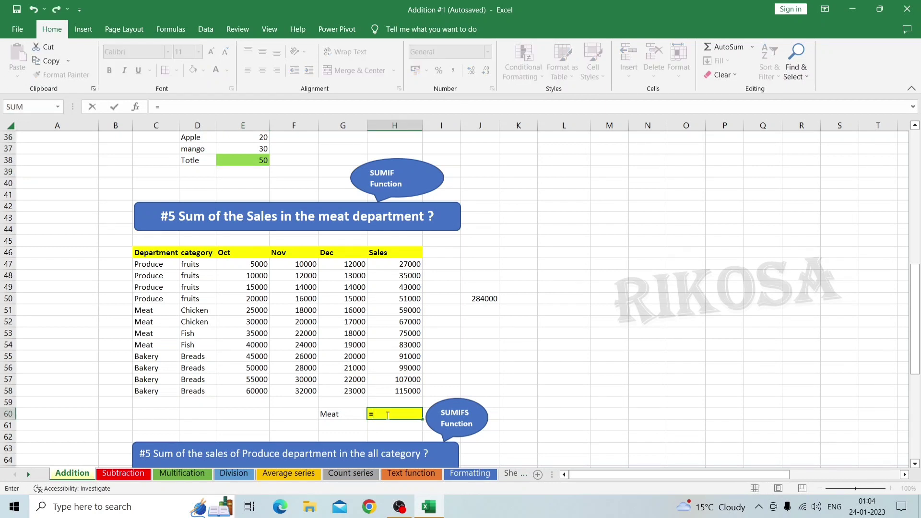
type("sumi")
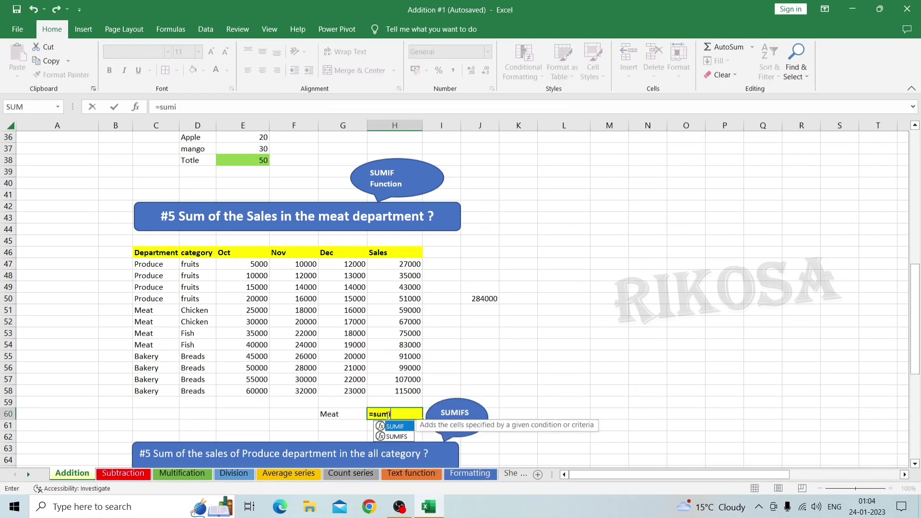
type("f")
double_click(395, 427)
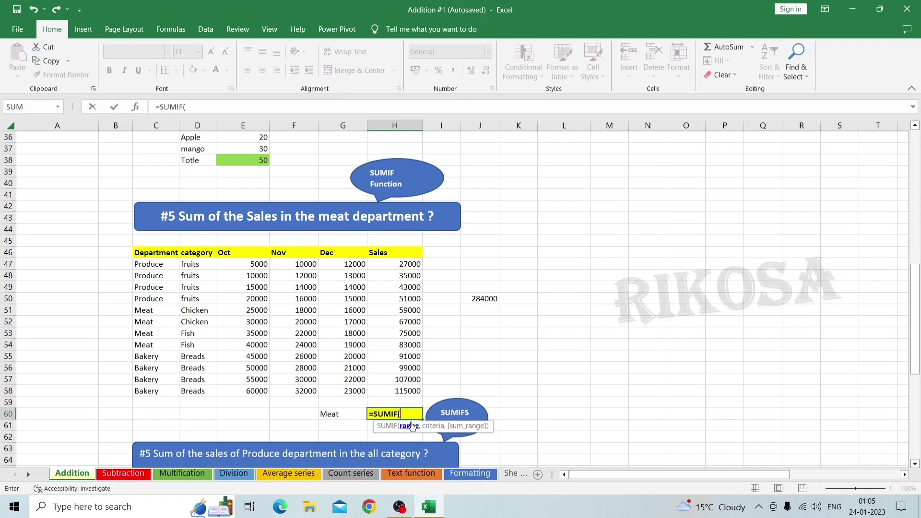
left_click(140, 251)
key("ctrl+shift+Right")
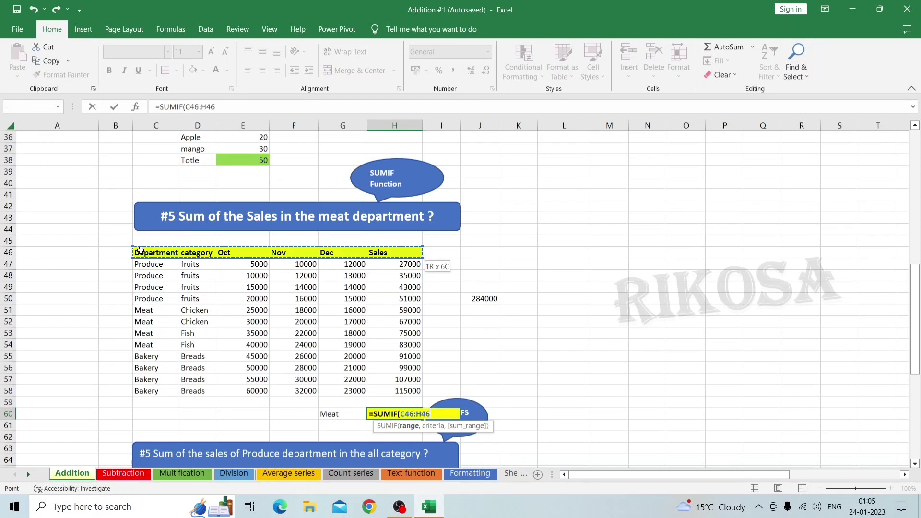
key("ctrl+shift+Down")
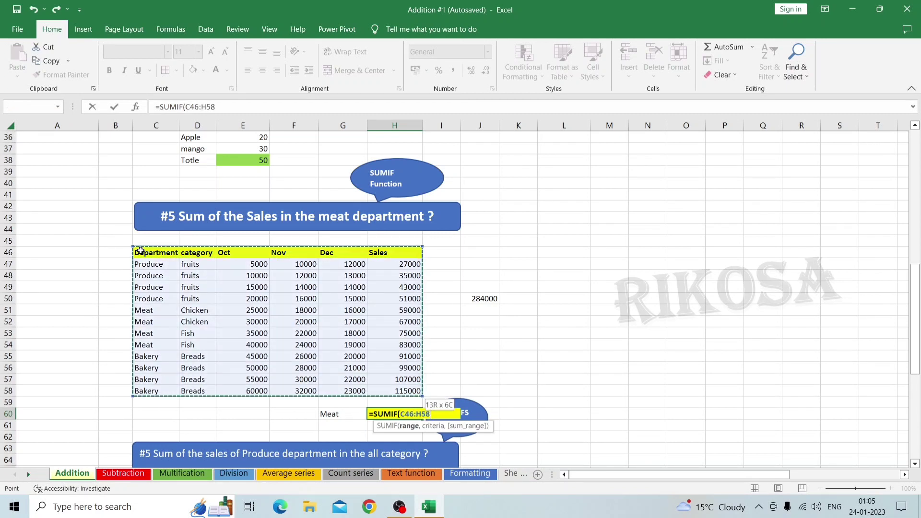
Complete the SUMIF formula in H60 with the Meat label in G60 as criteria and the Sales column H46:H58 as sum range
type(",")
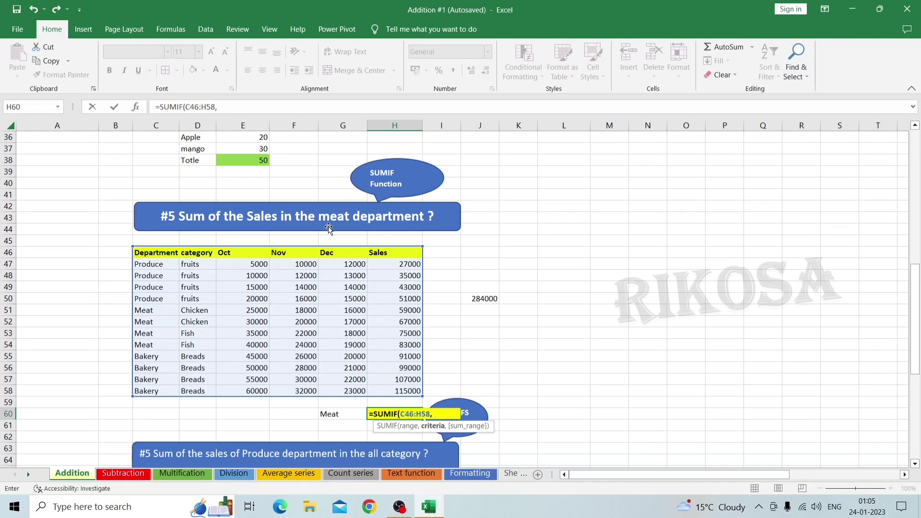
left_click(338, 253)
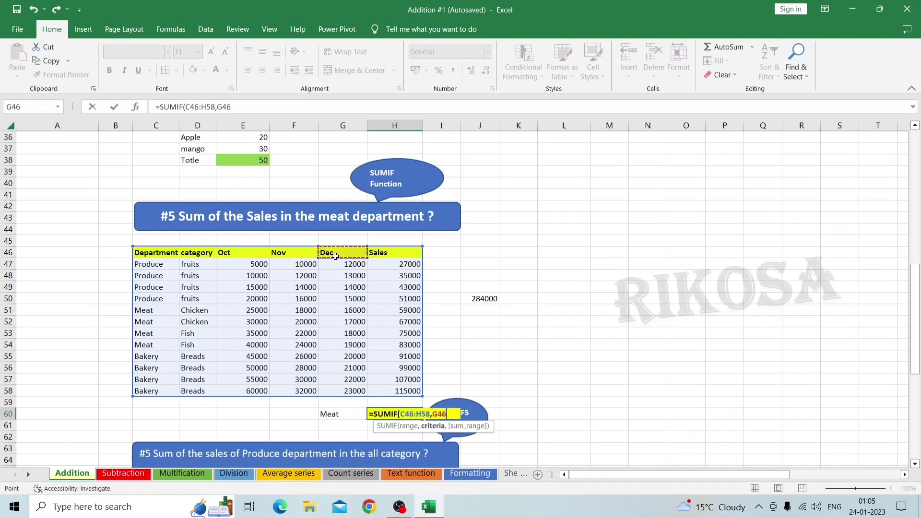
left_click(336, 418)
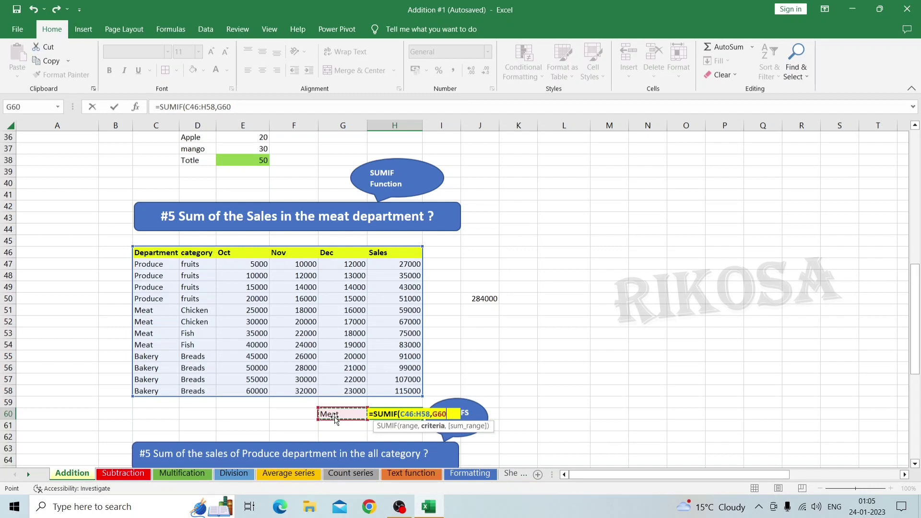
type(",")
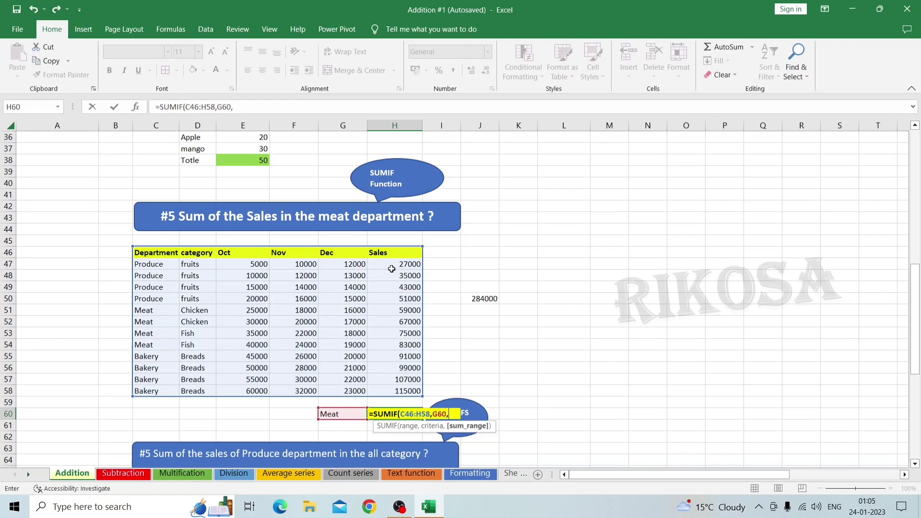
left_click(388, 251)
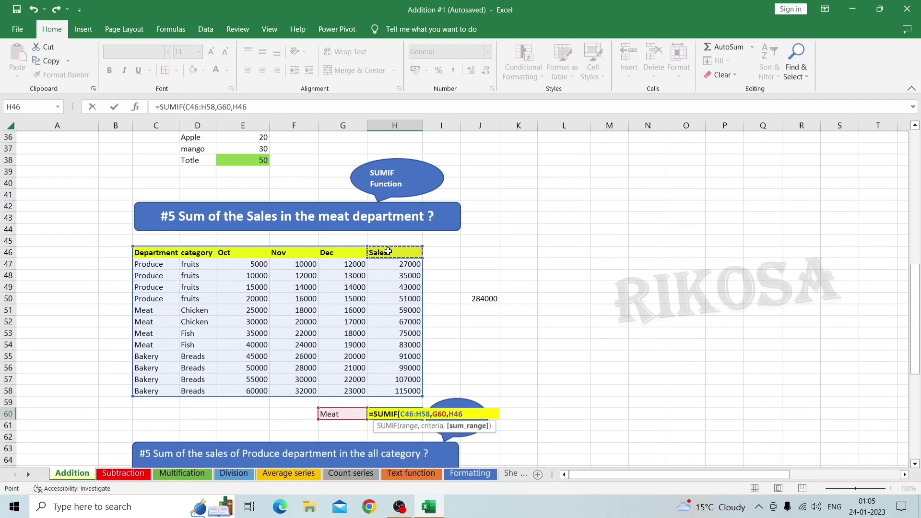
key("ctrl+shift+Down")
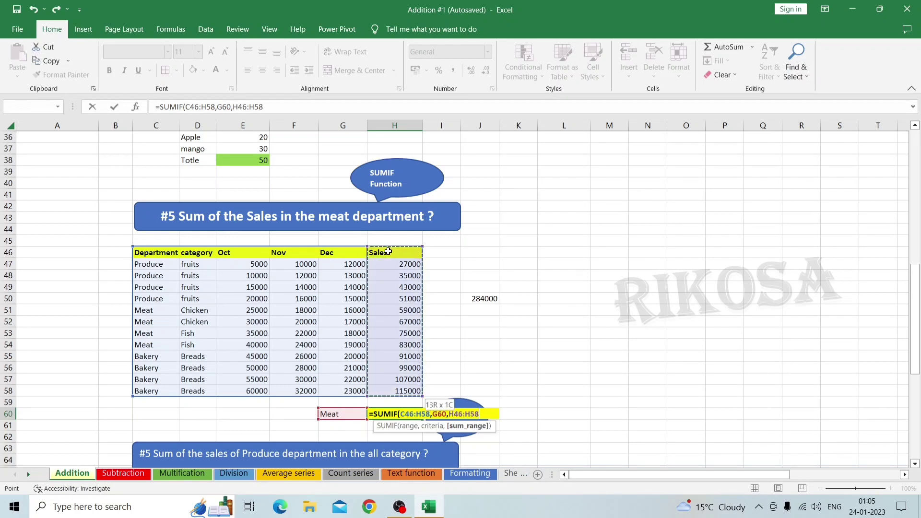
type(")")
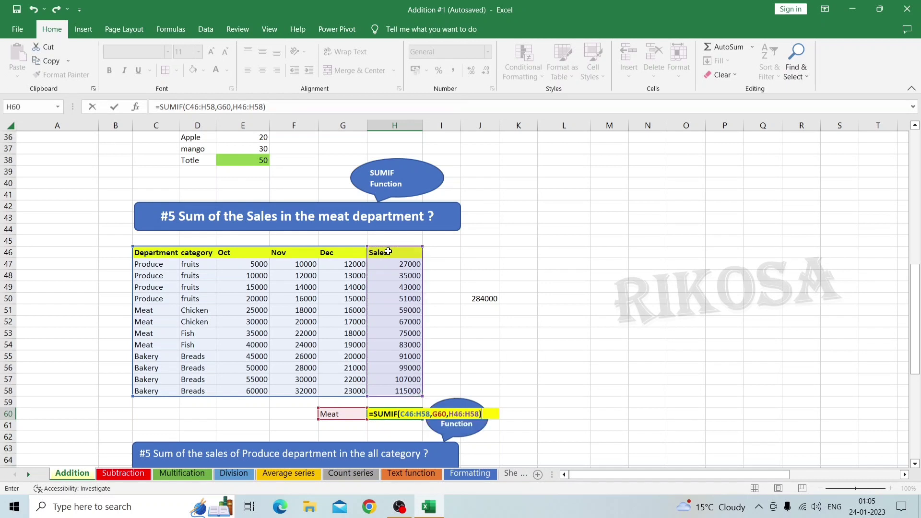
key("Return")
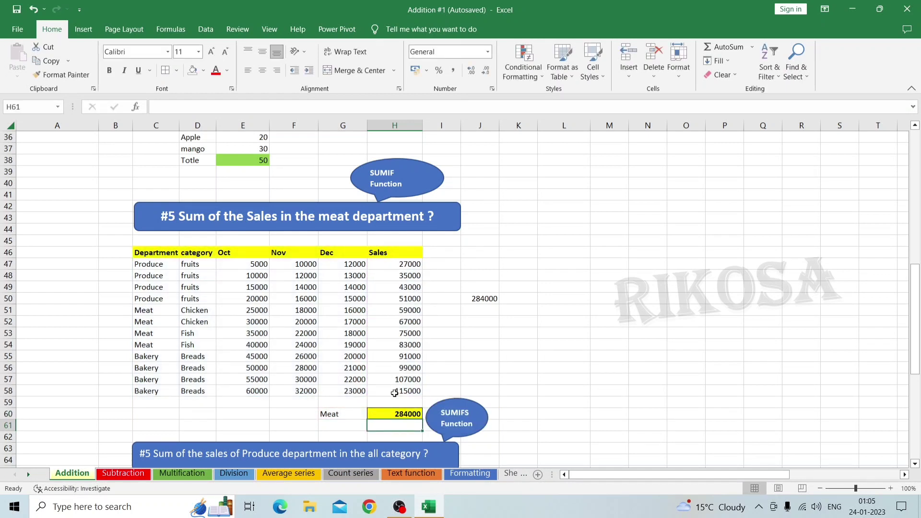
Check the meat total in H60 against the sum of the four Meat sales cells H51:H54
left_click(395, 414)
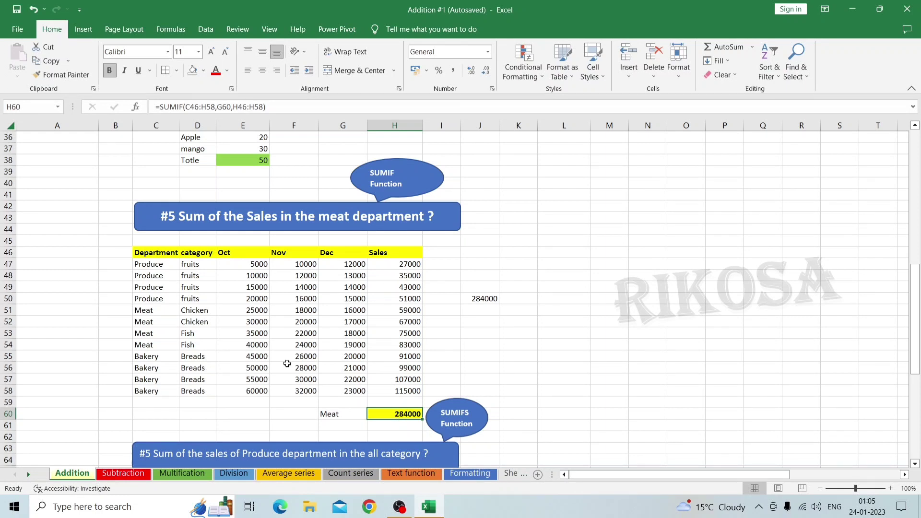
left_click(403, 309)
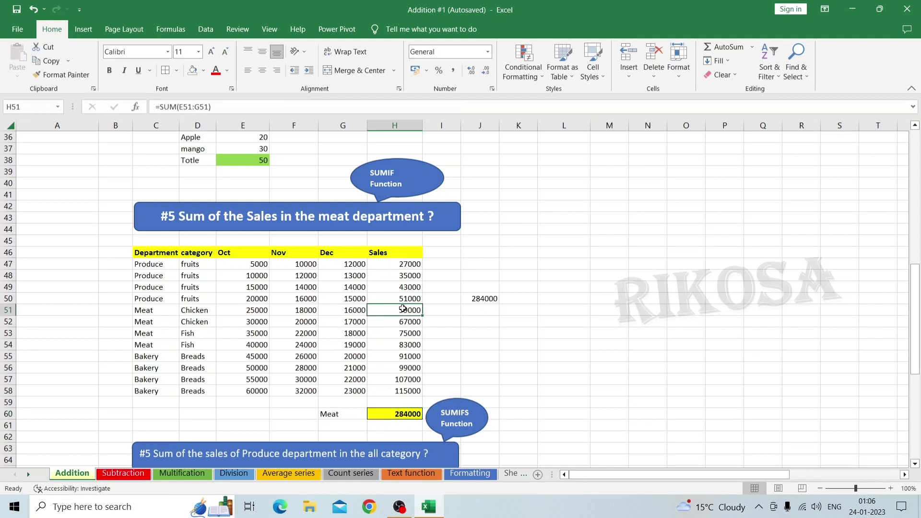
key("shift+Down")
key("shift+Down")
key("shift+Down")
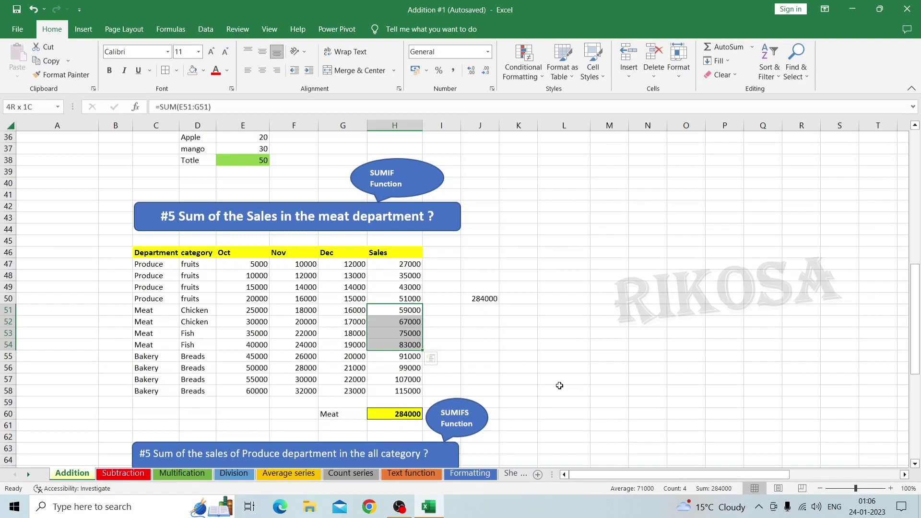
left_click(522, 368)
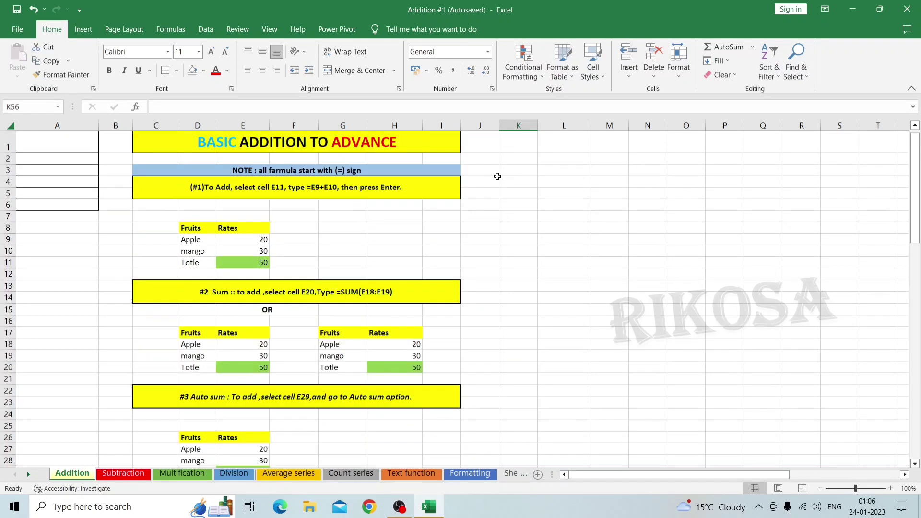
Review the addition formula in cell E11 and the SUM formula in cell E20
scroll(495, 176, "up", 12)
left_click(239, 263)
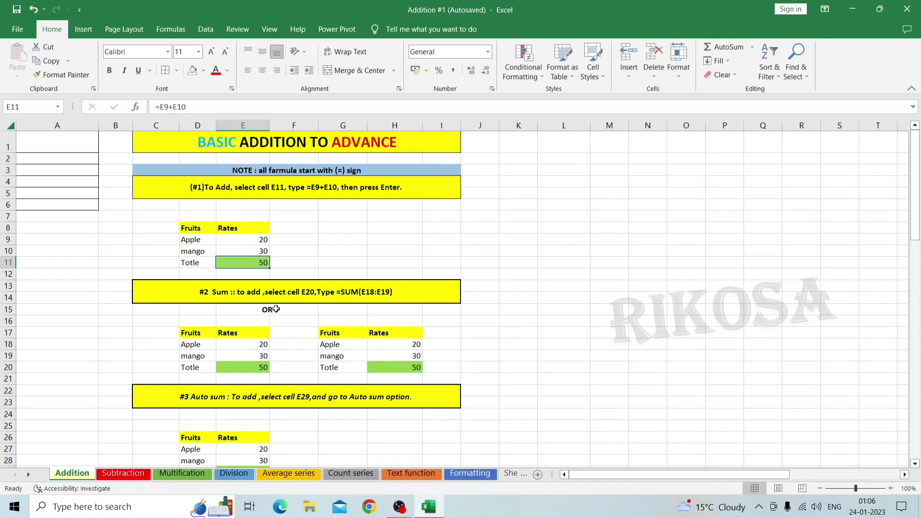
scroll(330, 346, "down", 4)
scroll(330, 346, "down", 2)
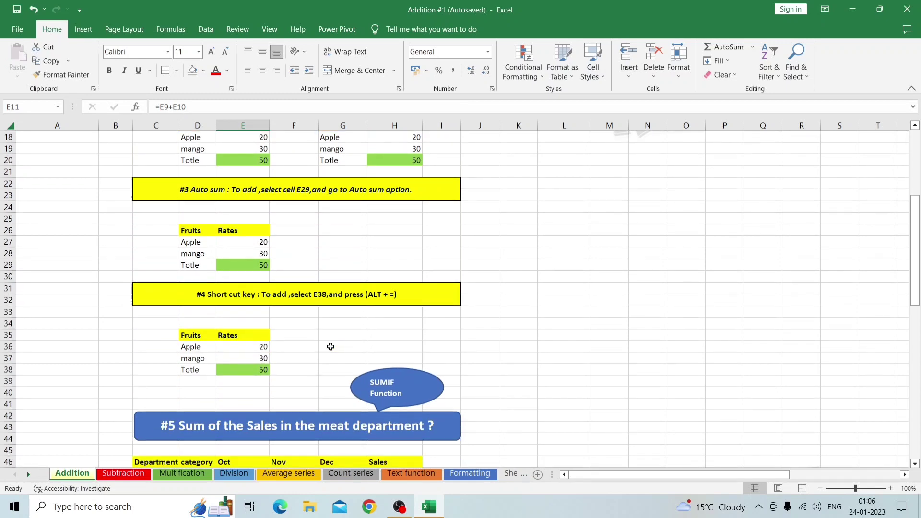
scroll(331, 346, "up", 2)
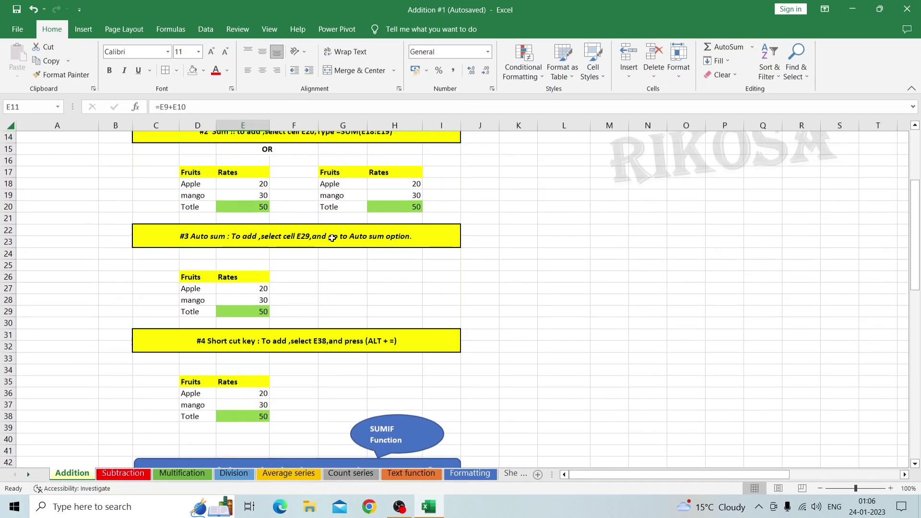
scroll(322, 179, "up", 3)
scroll(326, 206, "down", 3)
scroll(331, 238, "up", 2)
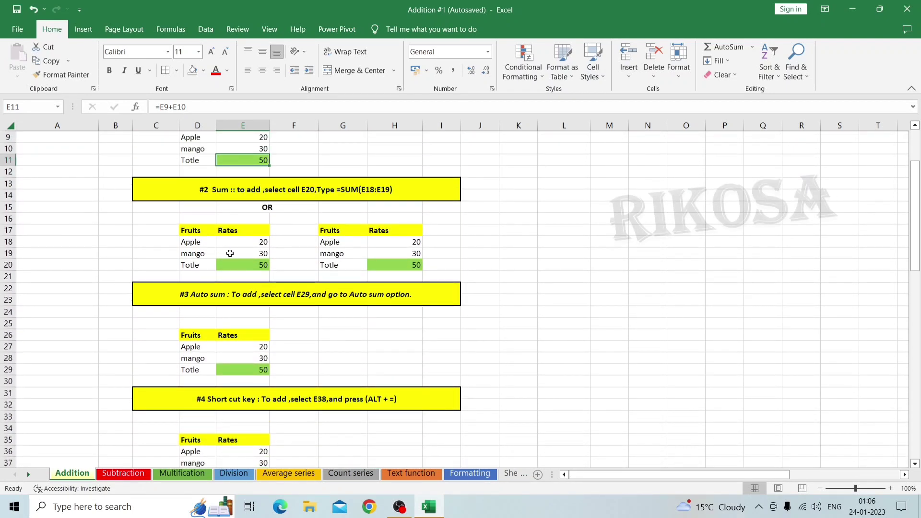
left_click(246, 264)
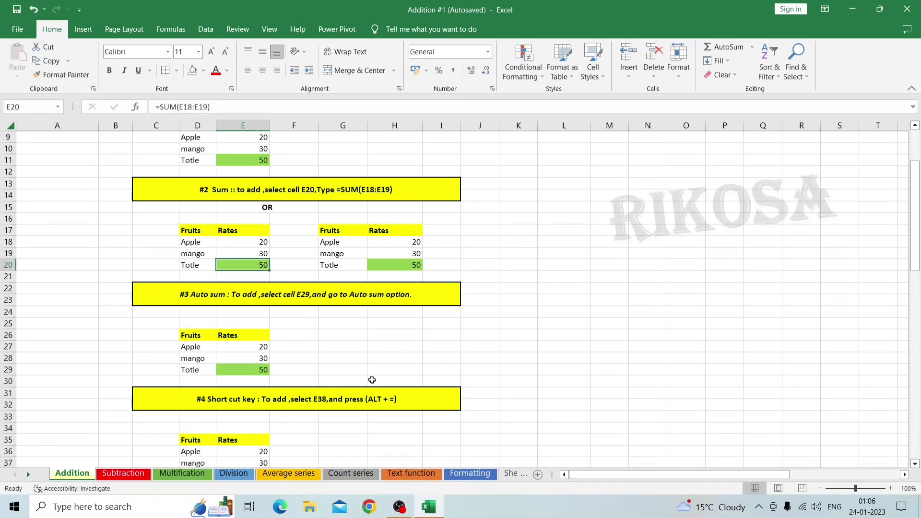
Look over the meat sales section and the SUMIFS exercise on Produce department sales below it
scroll(372, 379, "down", 5)
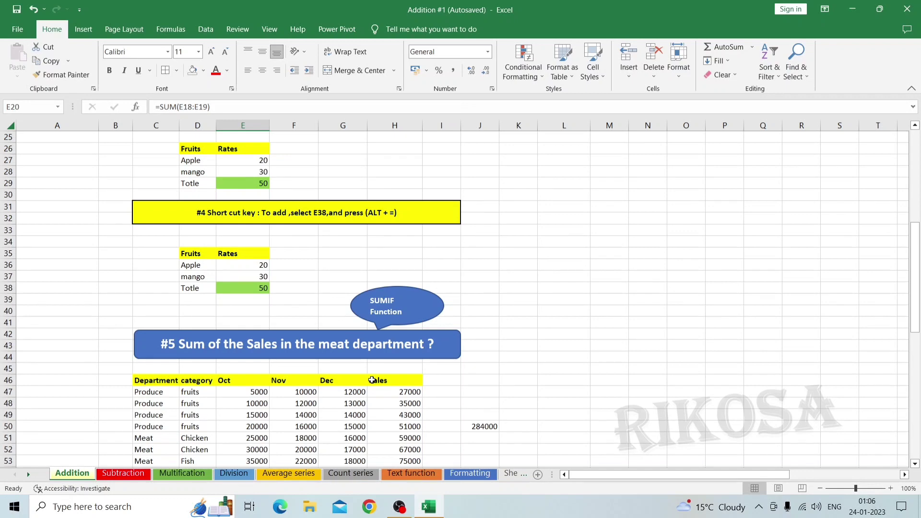
scroll(372, 380, "down", 5)
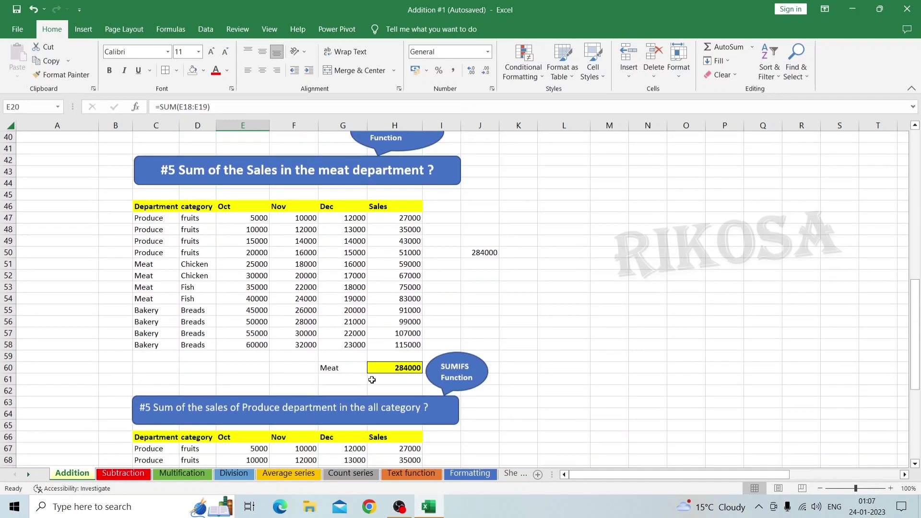
scroll(373, 380, "down", 7)
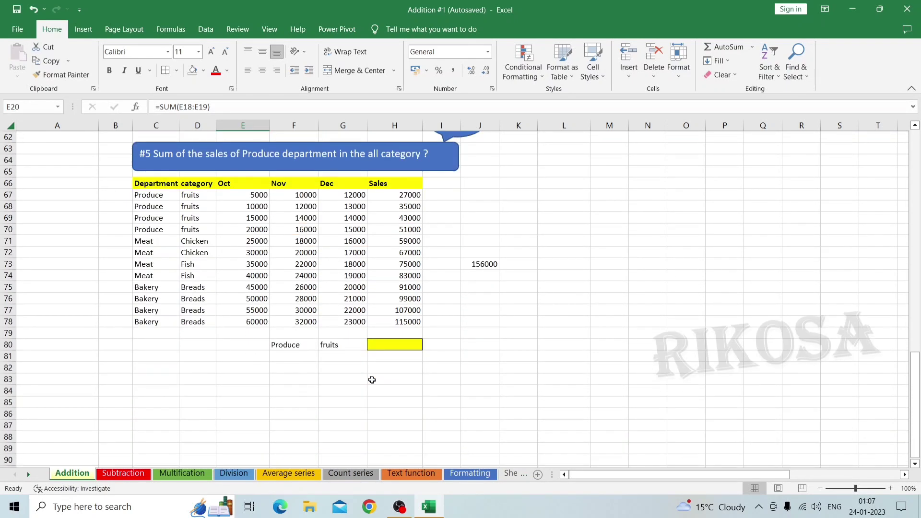
scroll(372, 379, "up", 1)
scroll(373, 380, "up", 1)
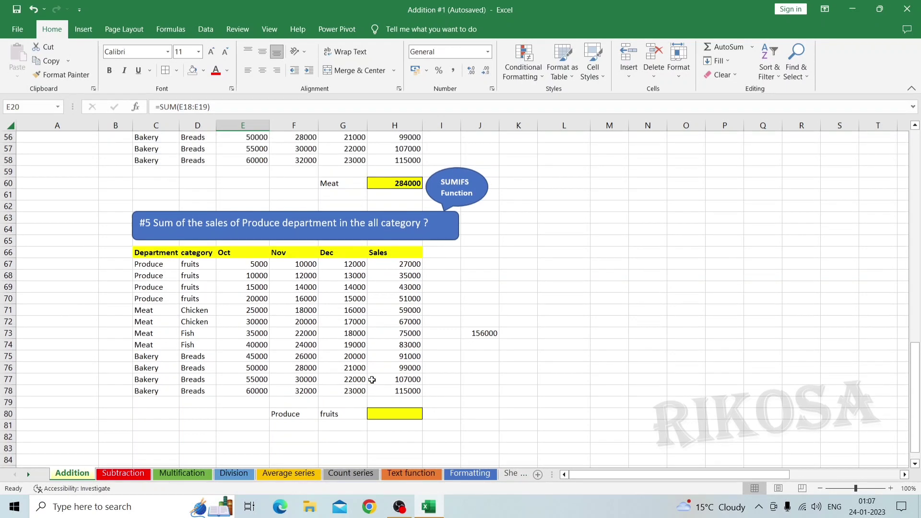
scroll(372, 380, "up", 4)
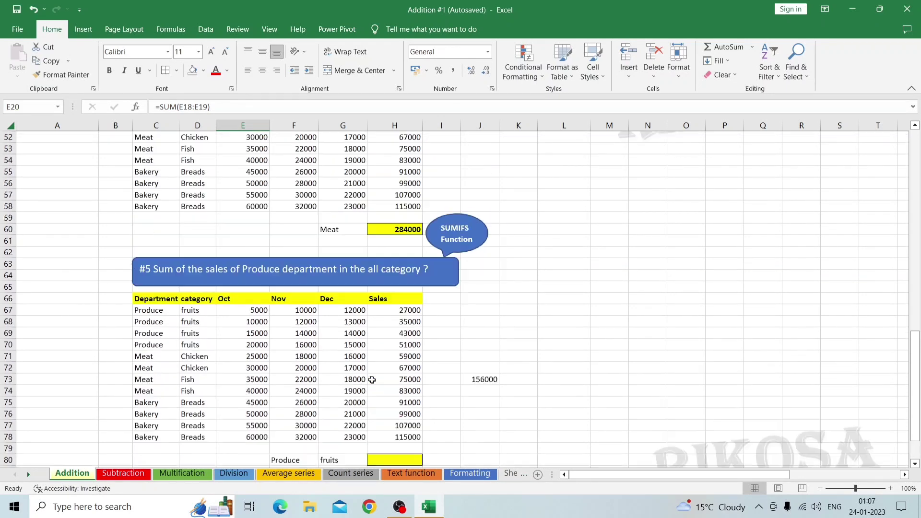
scroll(359, 227, "up", 3)
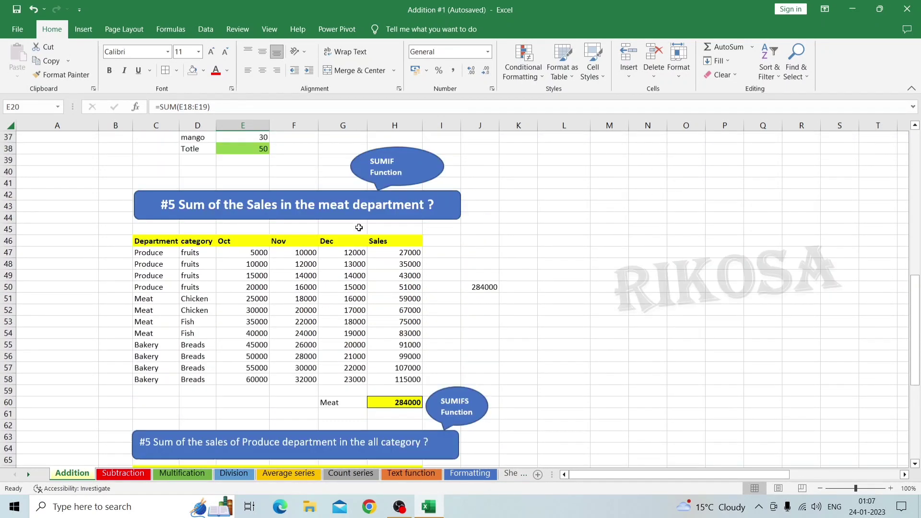
Renumber the heading of the Produce department sales exercise to #6
scroll(359, 228, "down", 5)
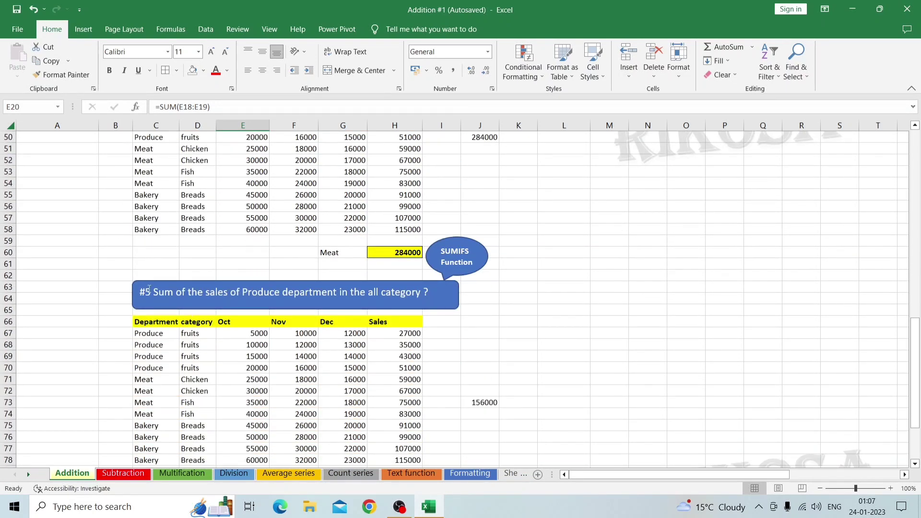
scroll(154, 292, "up", 5)
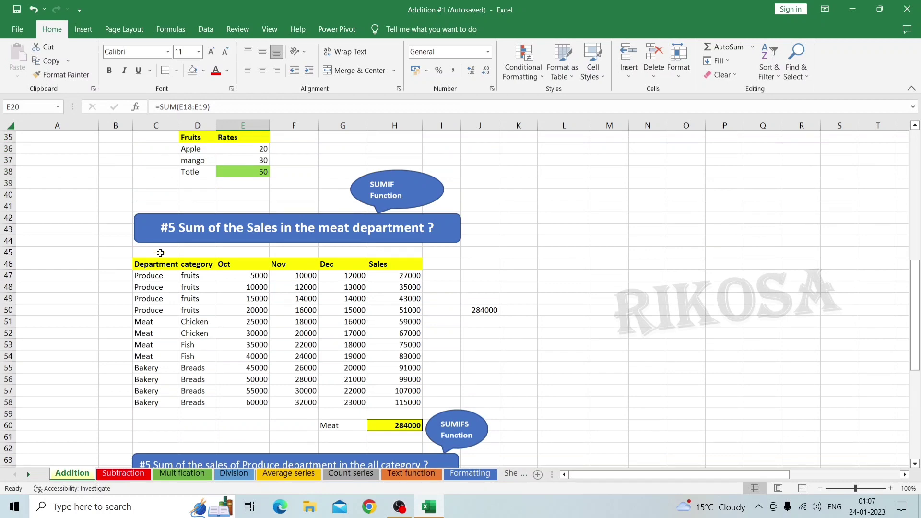
scroll(169, 237, "down", 4)
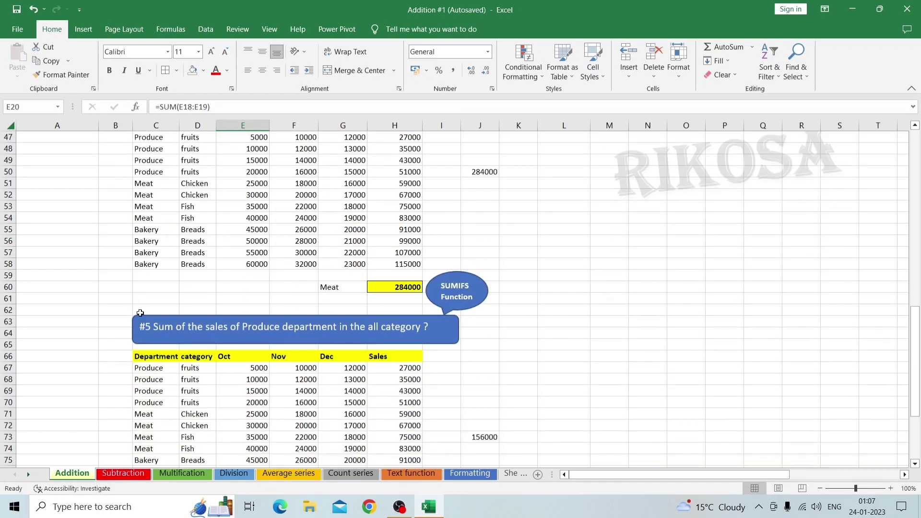
left_click(151, 329)
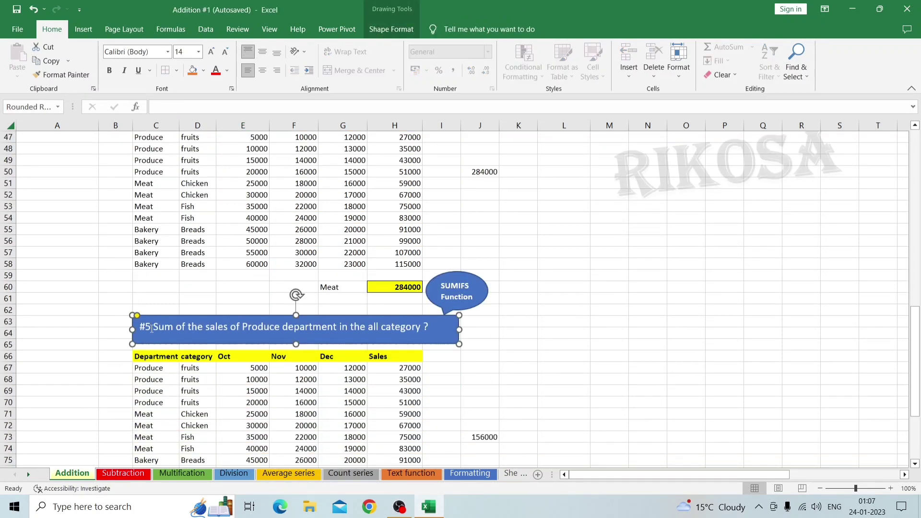
key("BackSpace")
type("6")
scroll(464, 372, "down", 3)
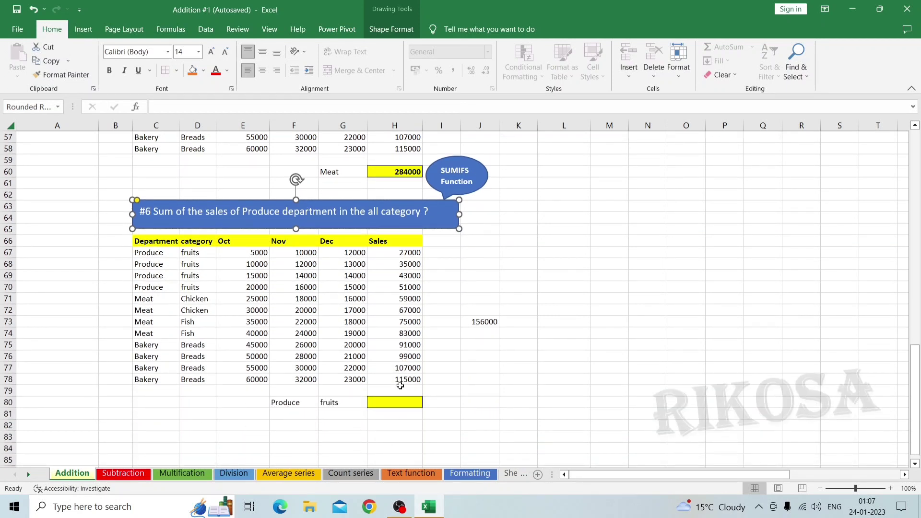
left_click(79, 217)
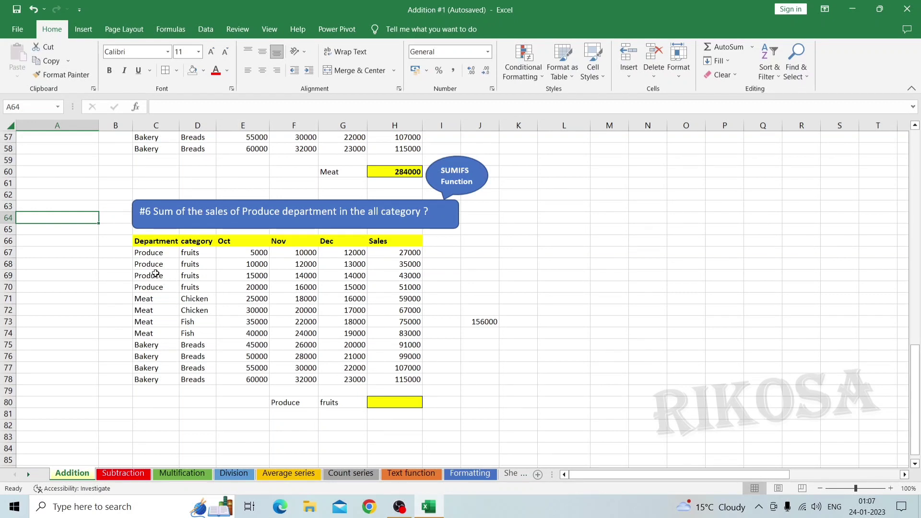
Start a SUMIFS formula in H80 with the Sales values H67:H78 as the sum range
left_click(143, 254)
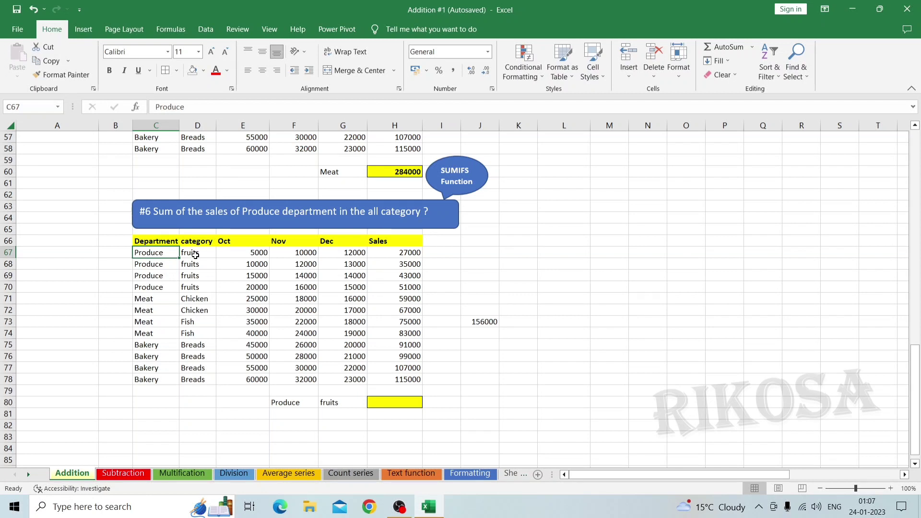
left_click(401, 404)
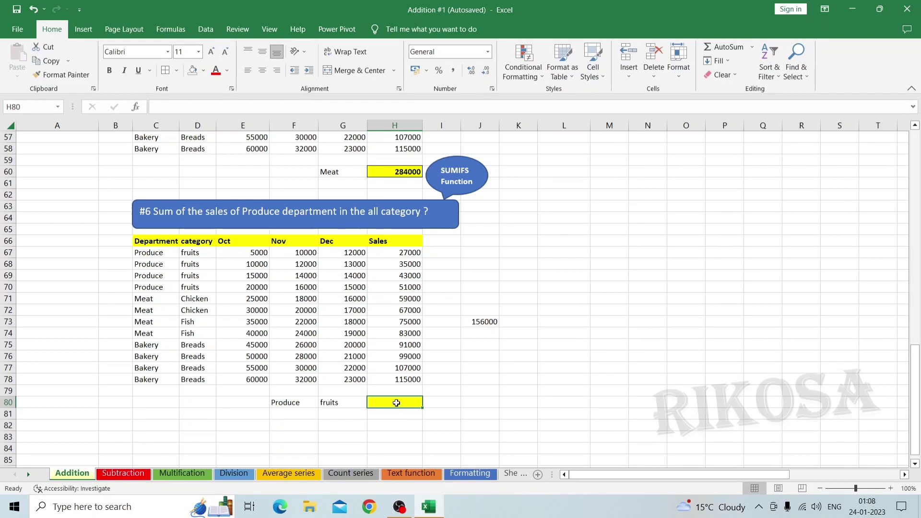
type("=SUMIFS(")
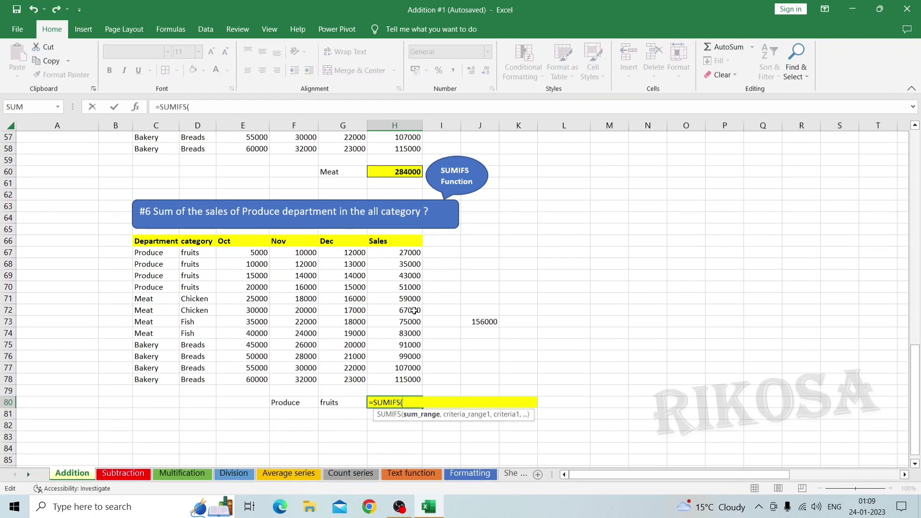
left_click(388, 252)
key("ctrl+shift+Down")
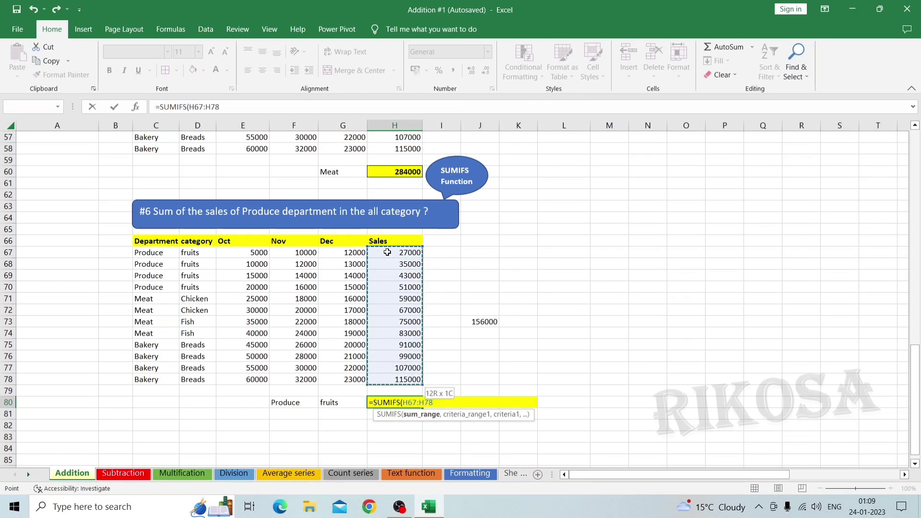
type(",")
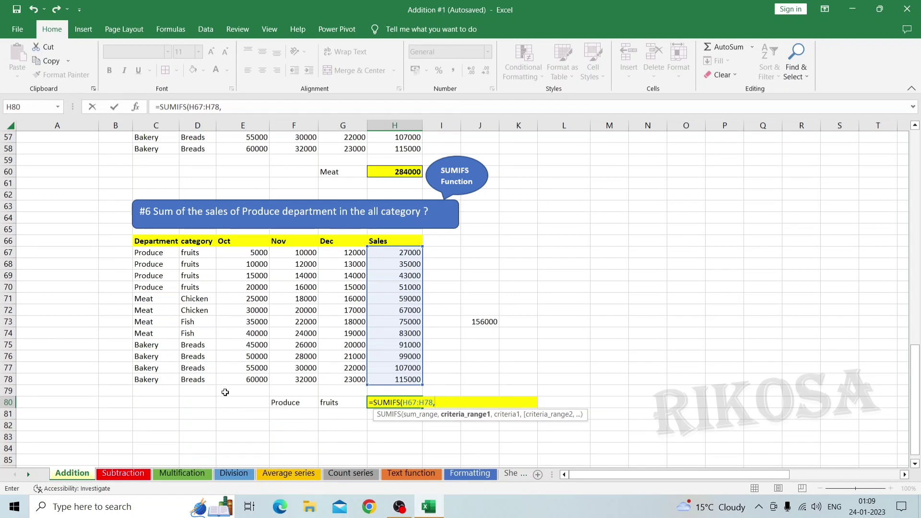
Add the Department range C67:C78 as the first criteria range, with the Produce label in F80 as its criteria
left_click(143, 254)
key("ctrl+shift+Down")
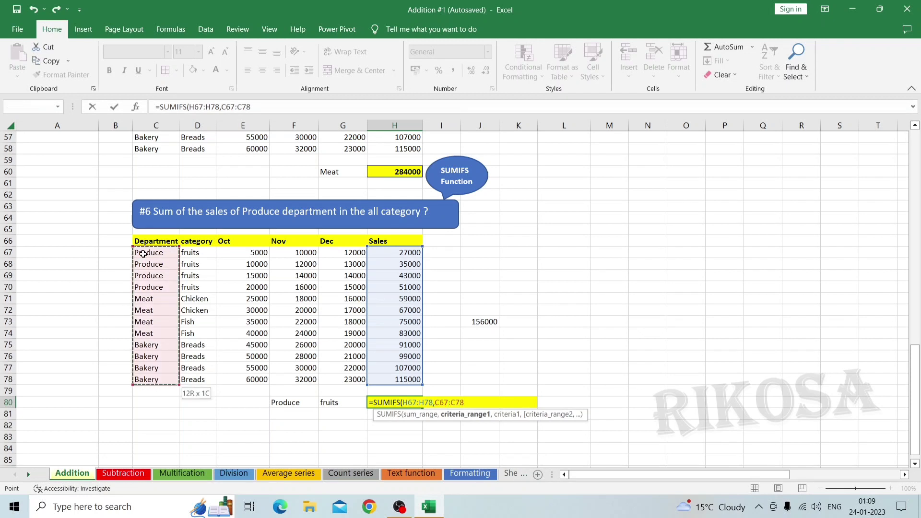
type(",")
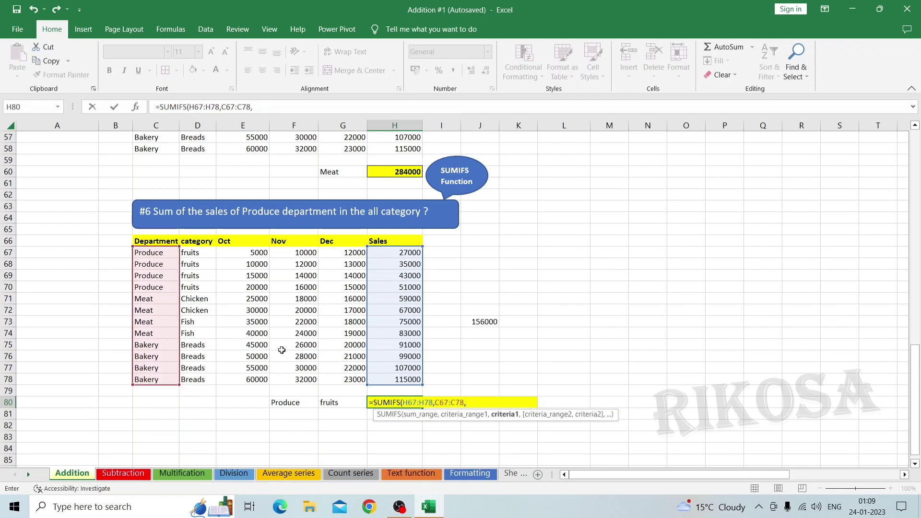
left_click(286, 402)
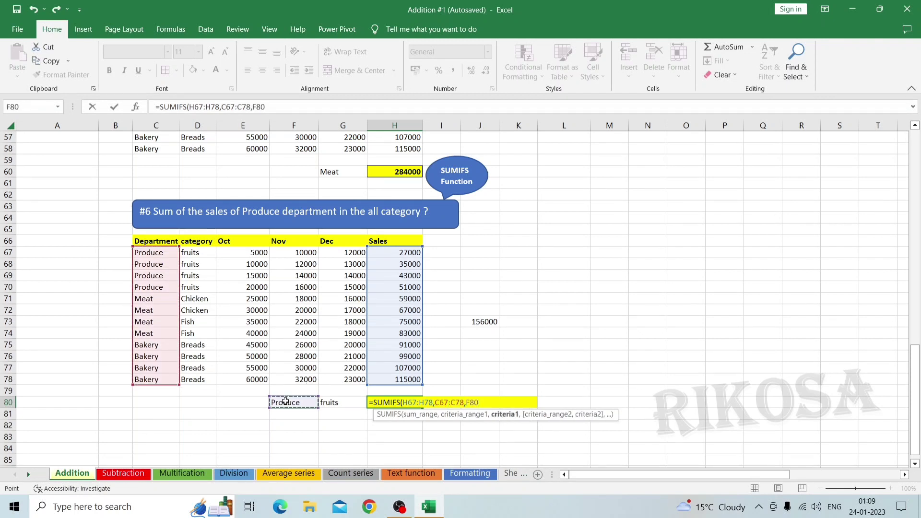
type(",")
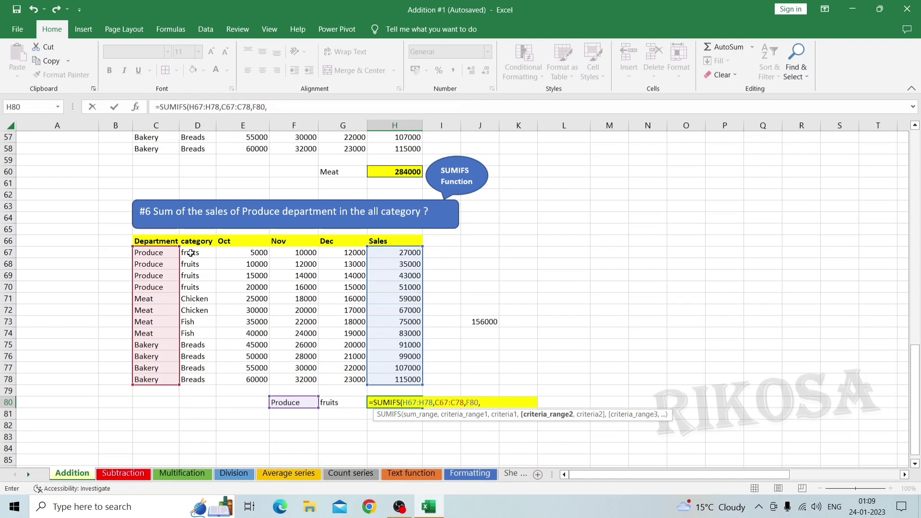
Complete the SUMIFS formula with the category range D67:D78 and the fruits label in G80 as the second criteria
left_click_drag(191, 252, 194, 379)
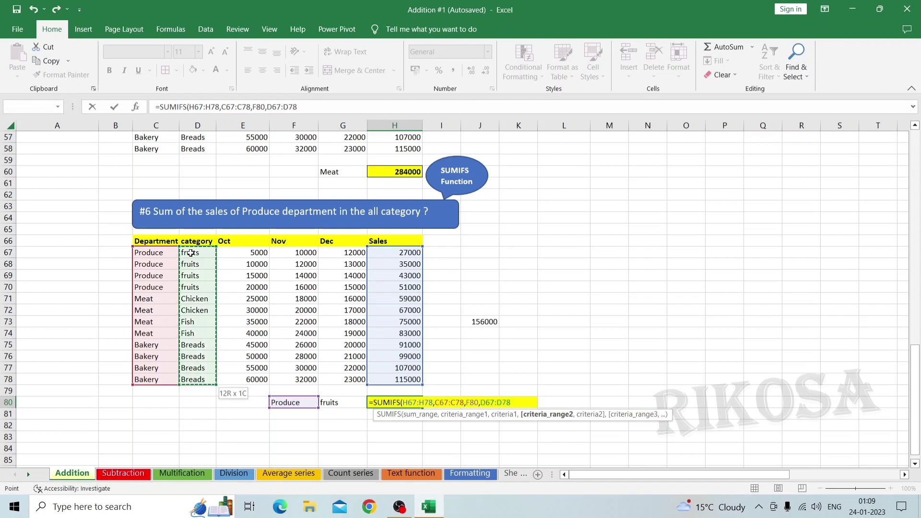
type(",")
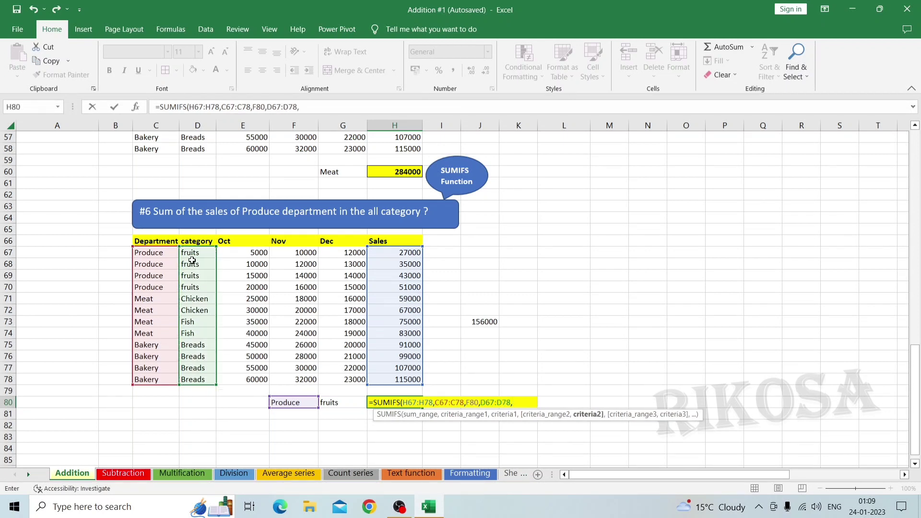
left_click(335, 406)
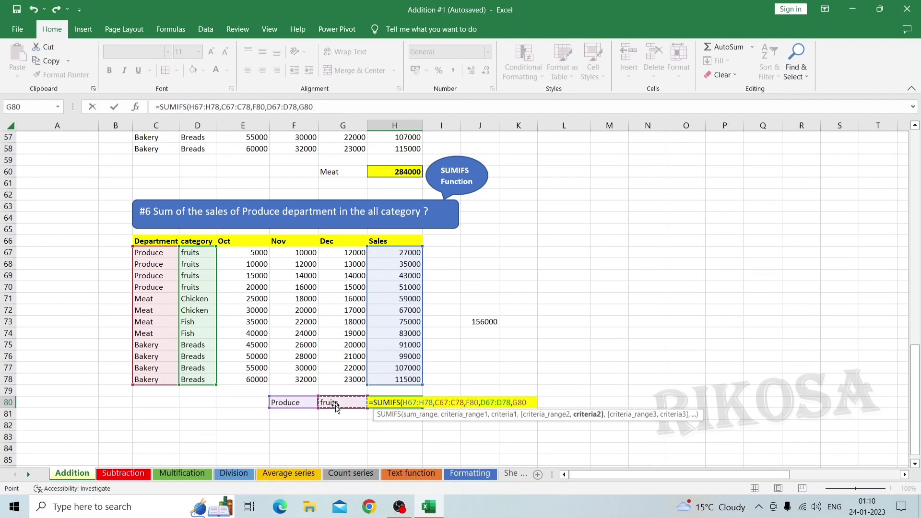
type(")")
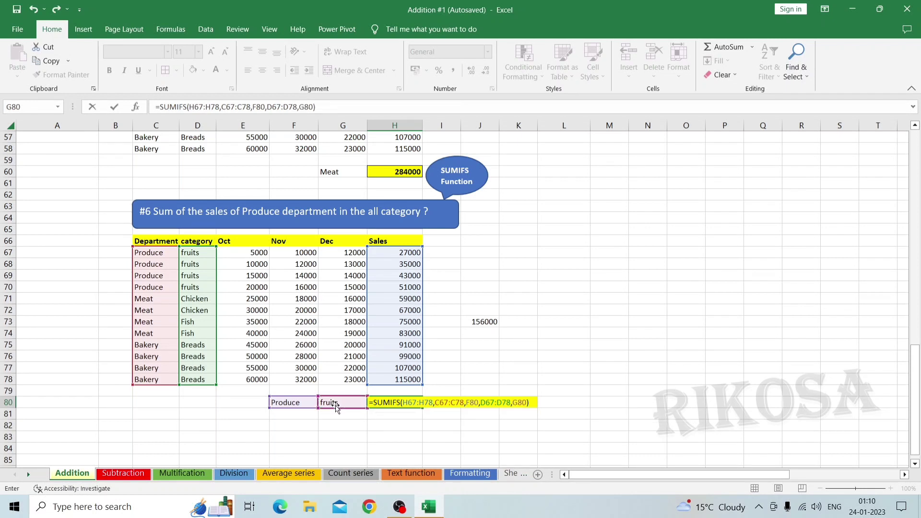
key("Return")
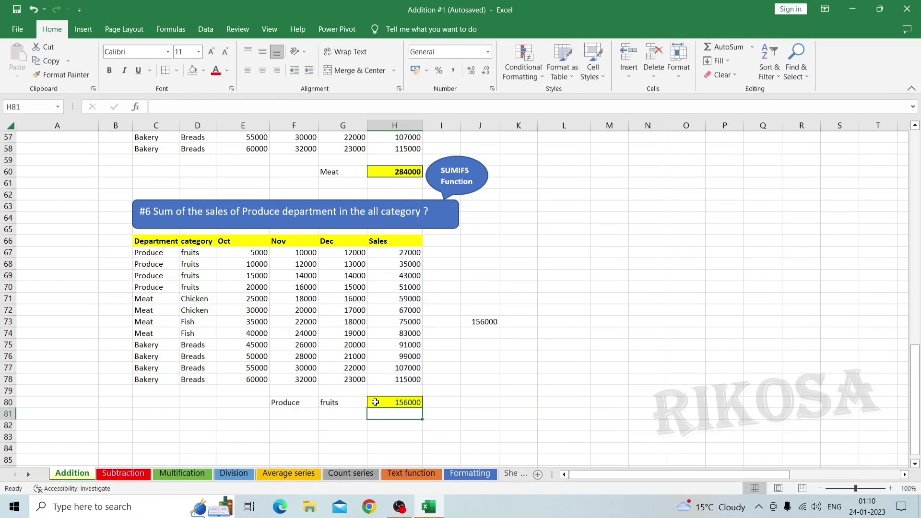
Check the Produce total in H80 against the sum of the four Produce sales cells H67:H70
left_click(394, 255)
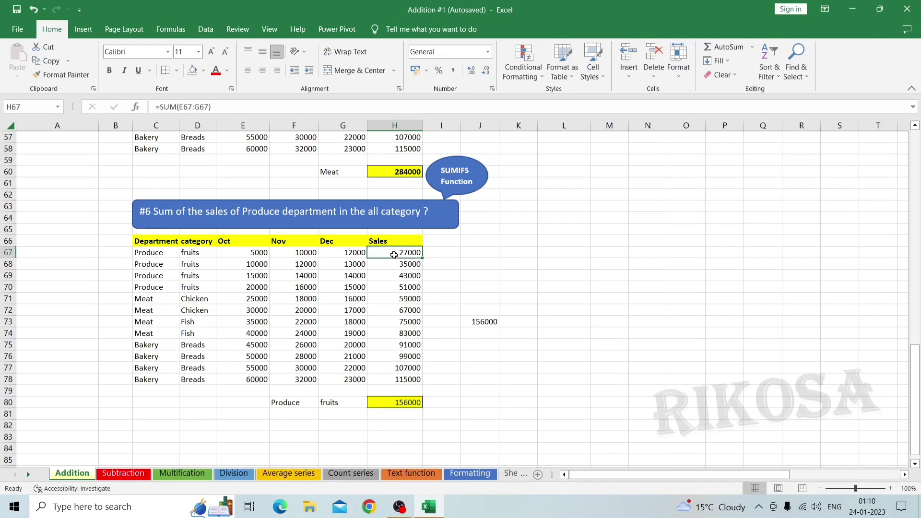
key("shift+Down")
key("shift+Down")
key("shift+Down")
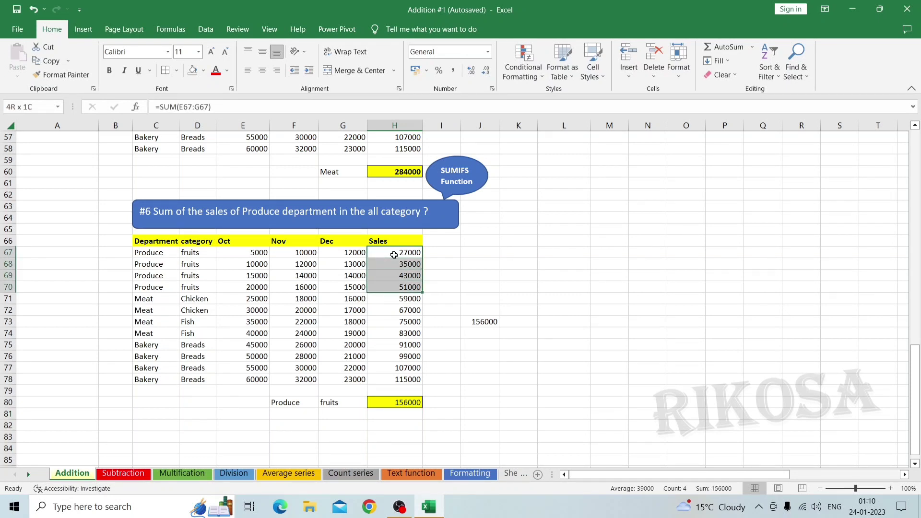